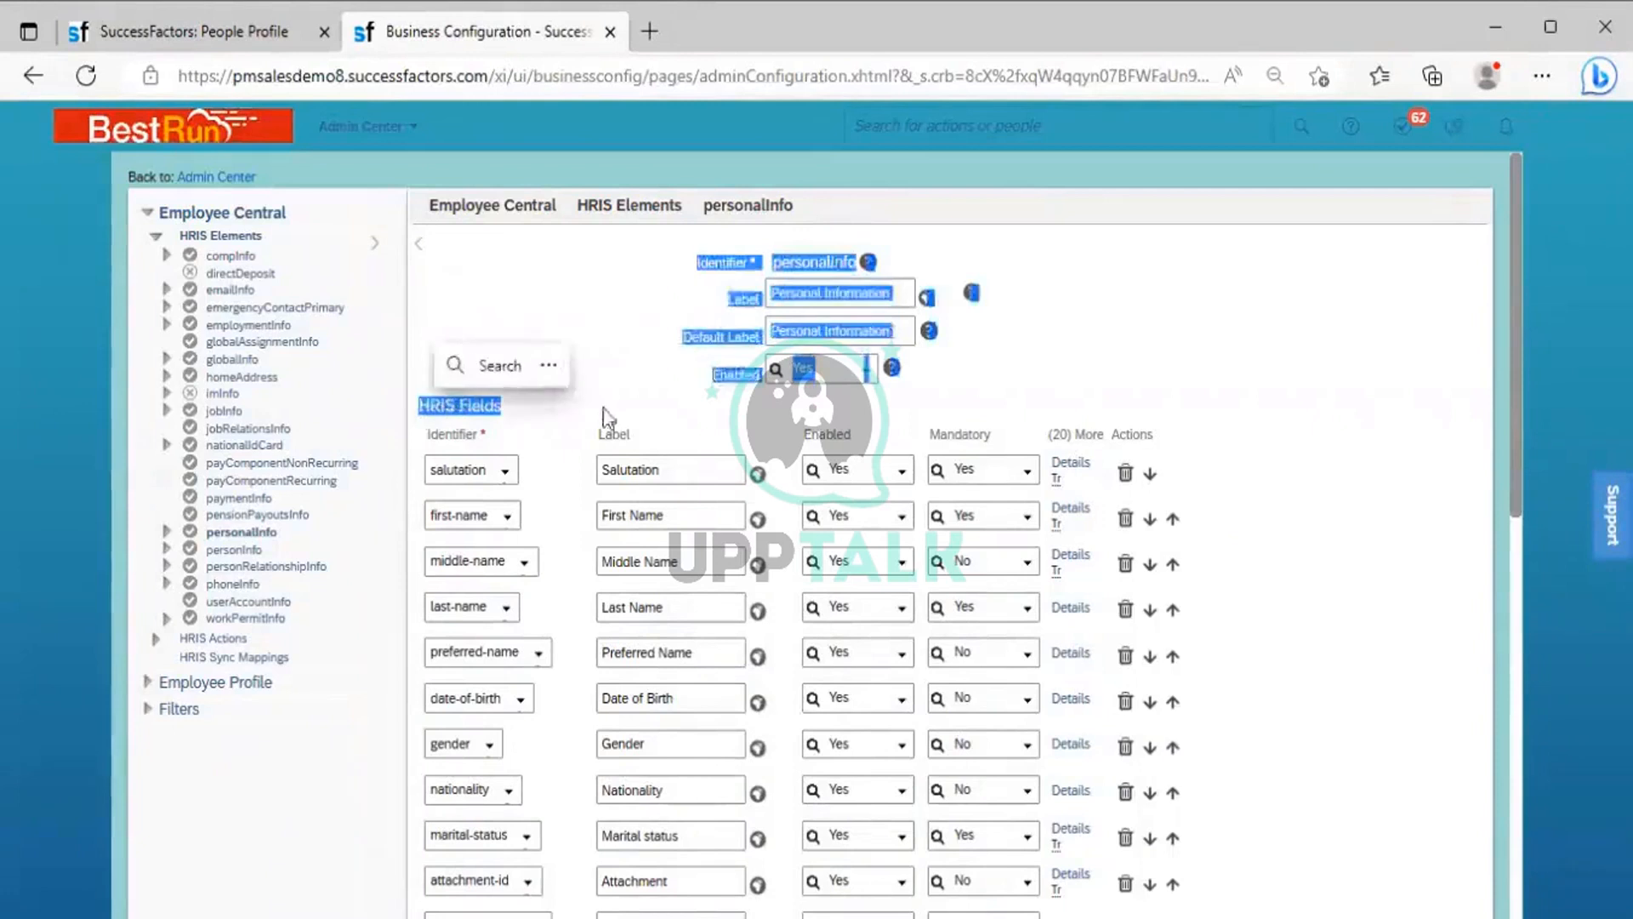
click(600, 407)
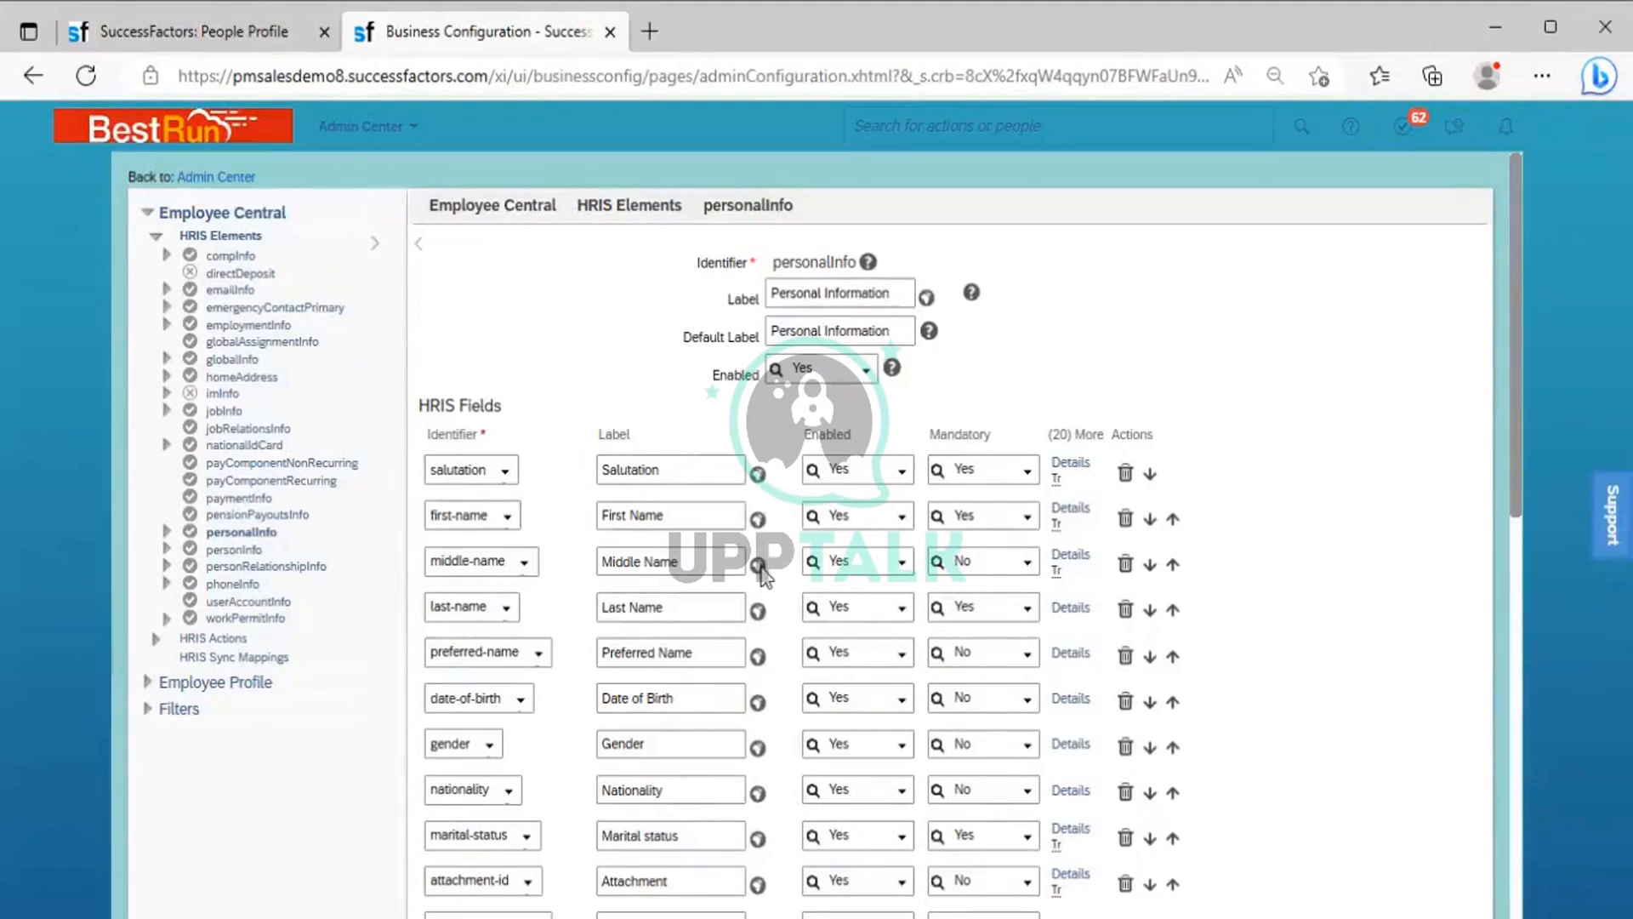
double_click(423, 431)
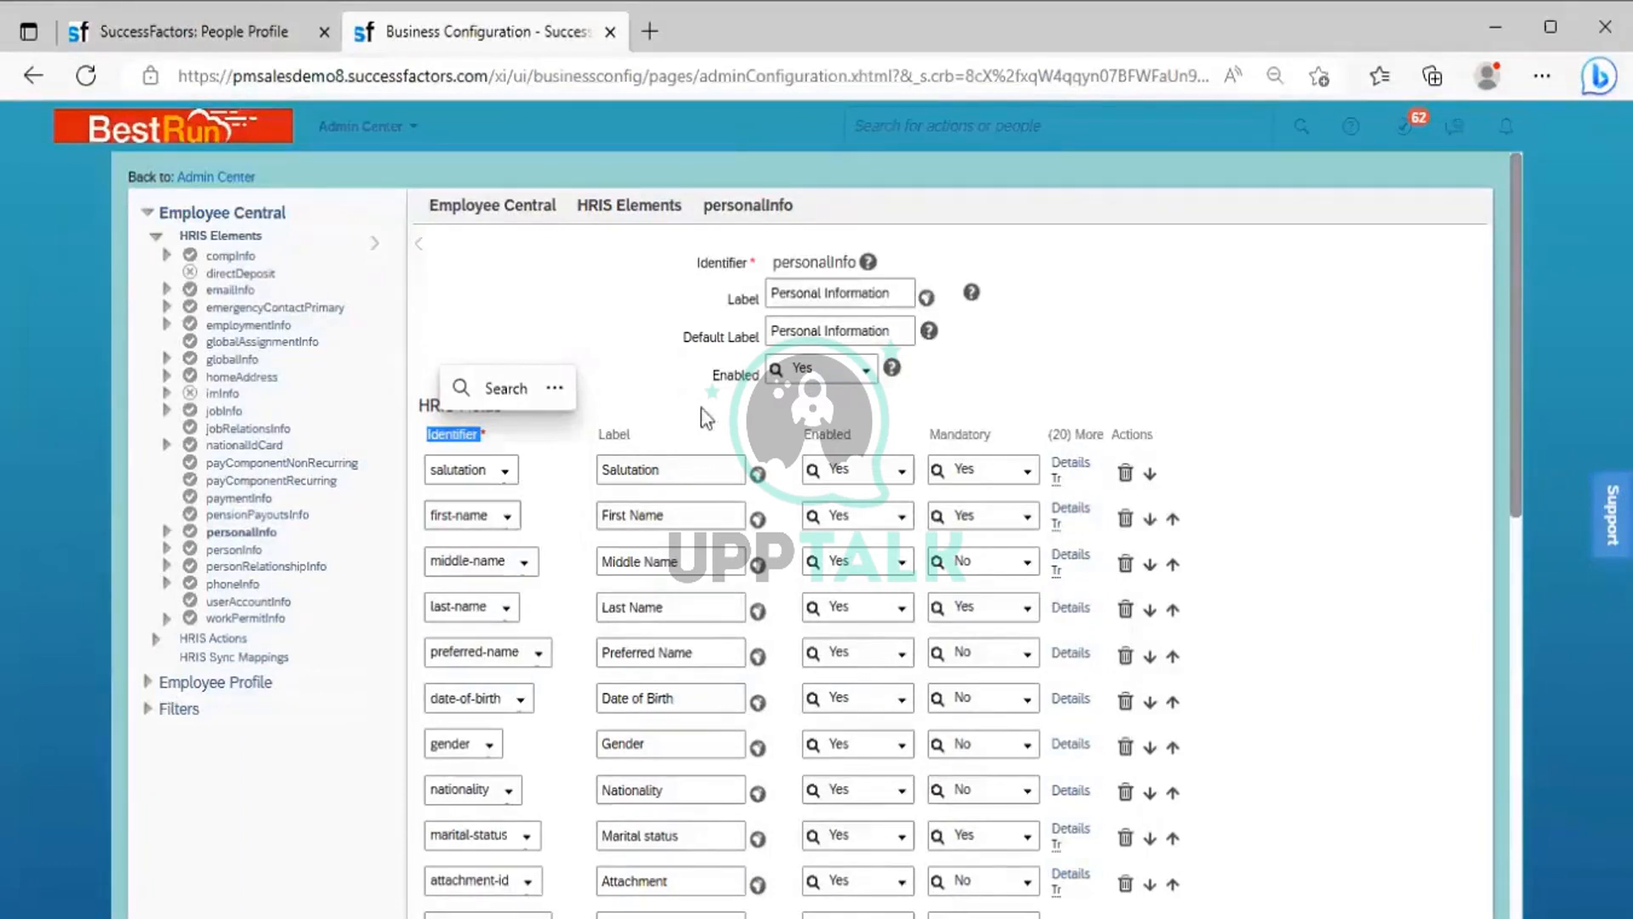
click(529, 438)
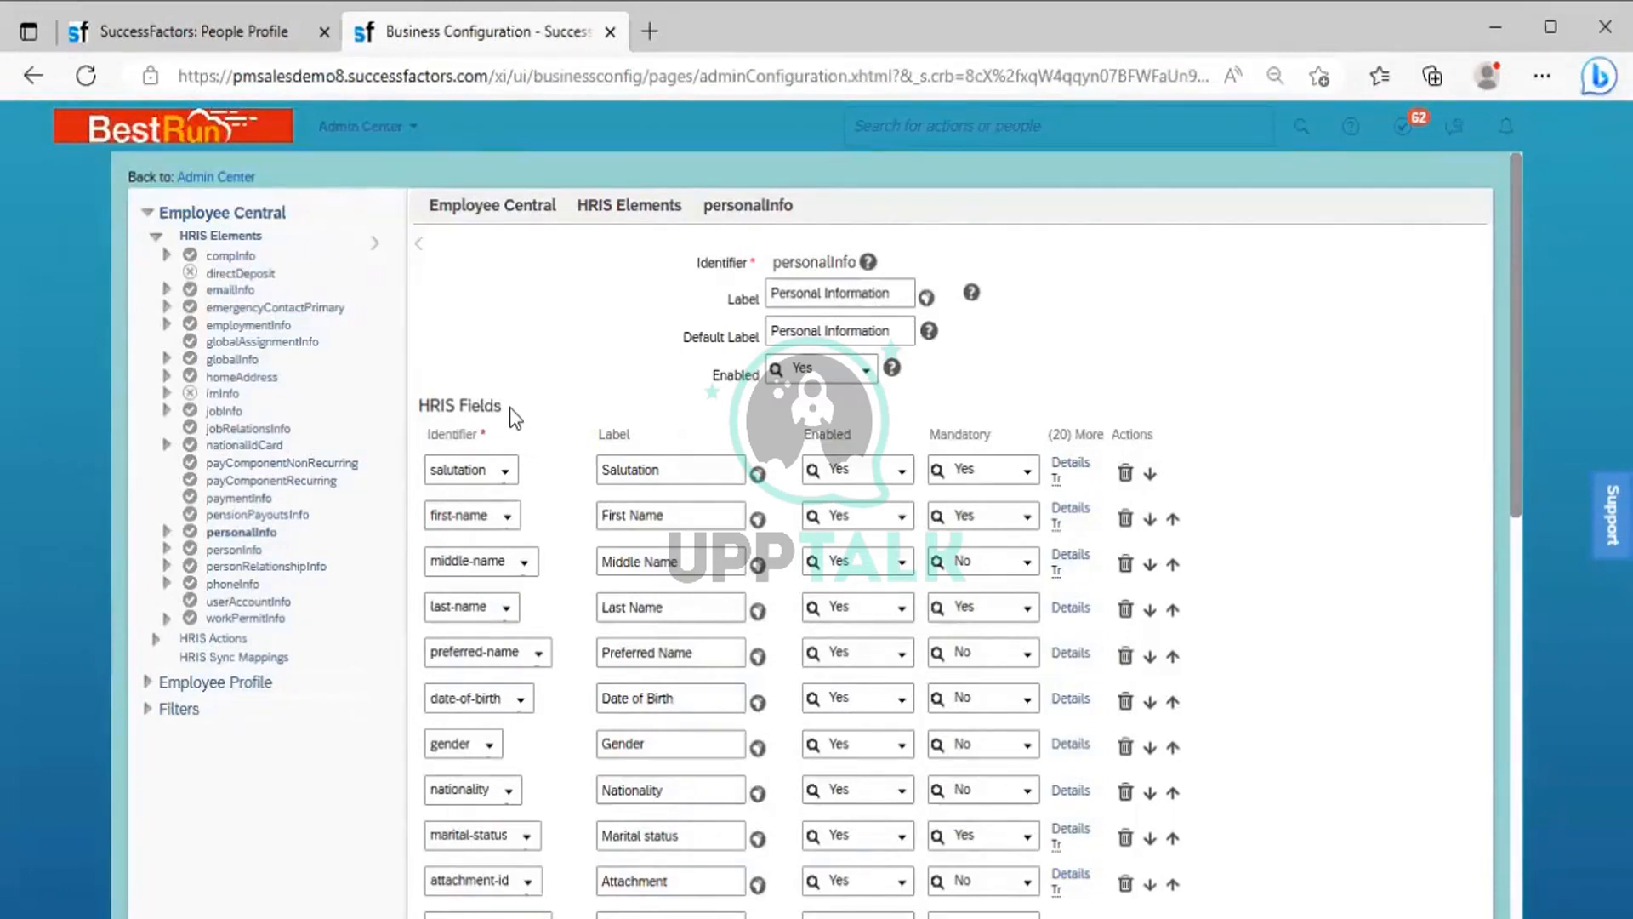
drag(418, 409, 496, 422)
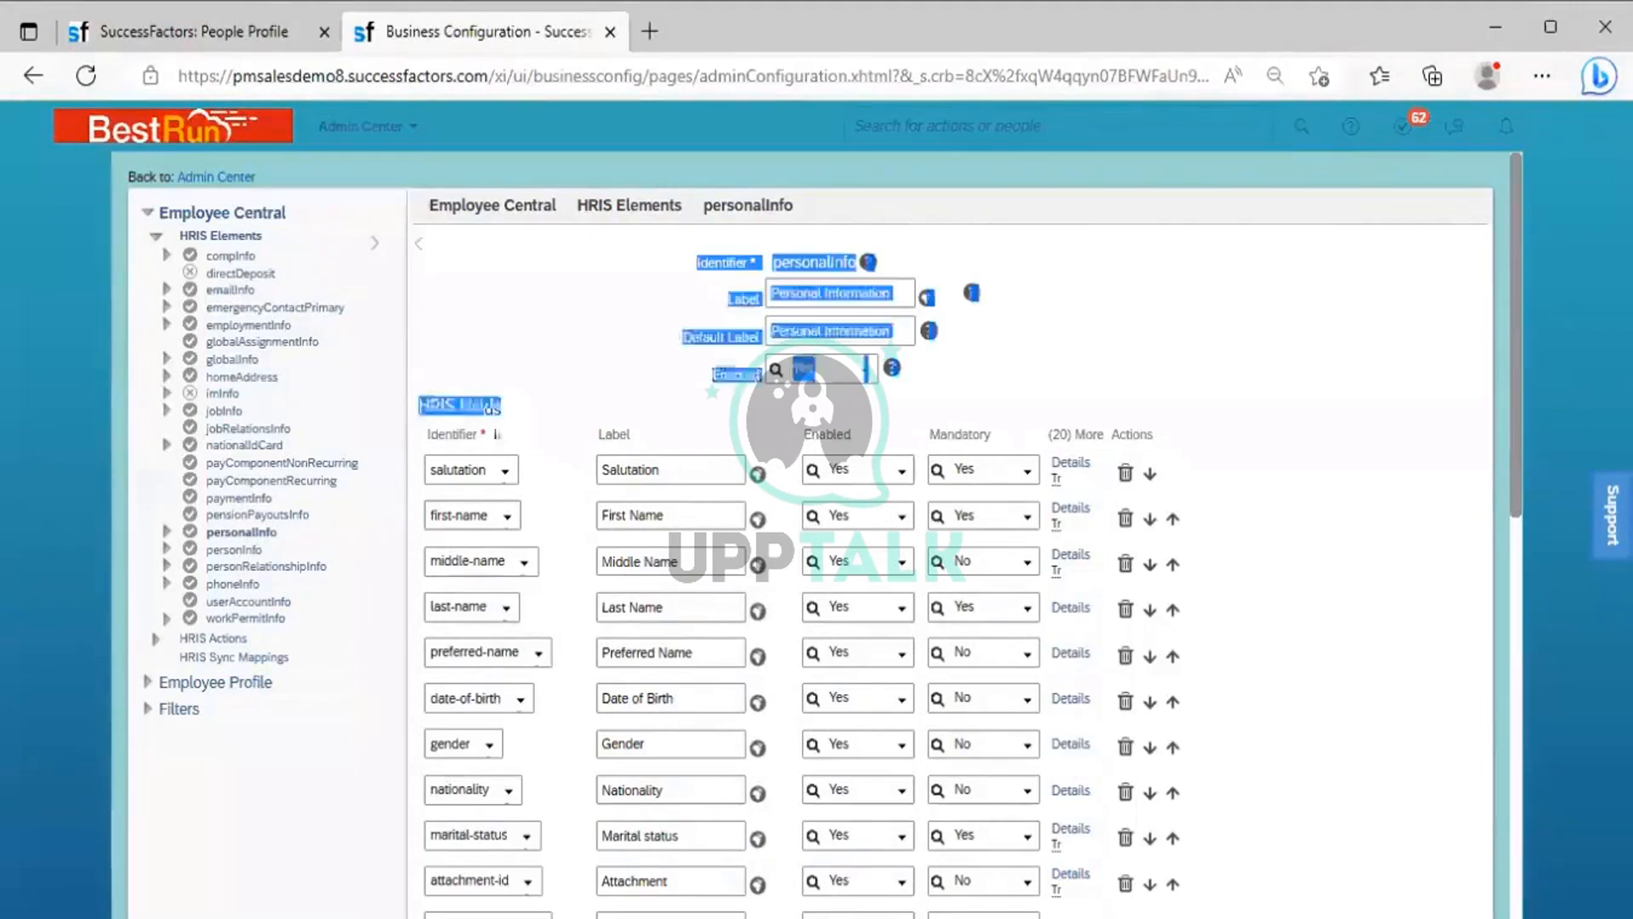
click(543, 425)
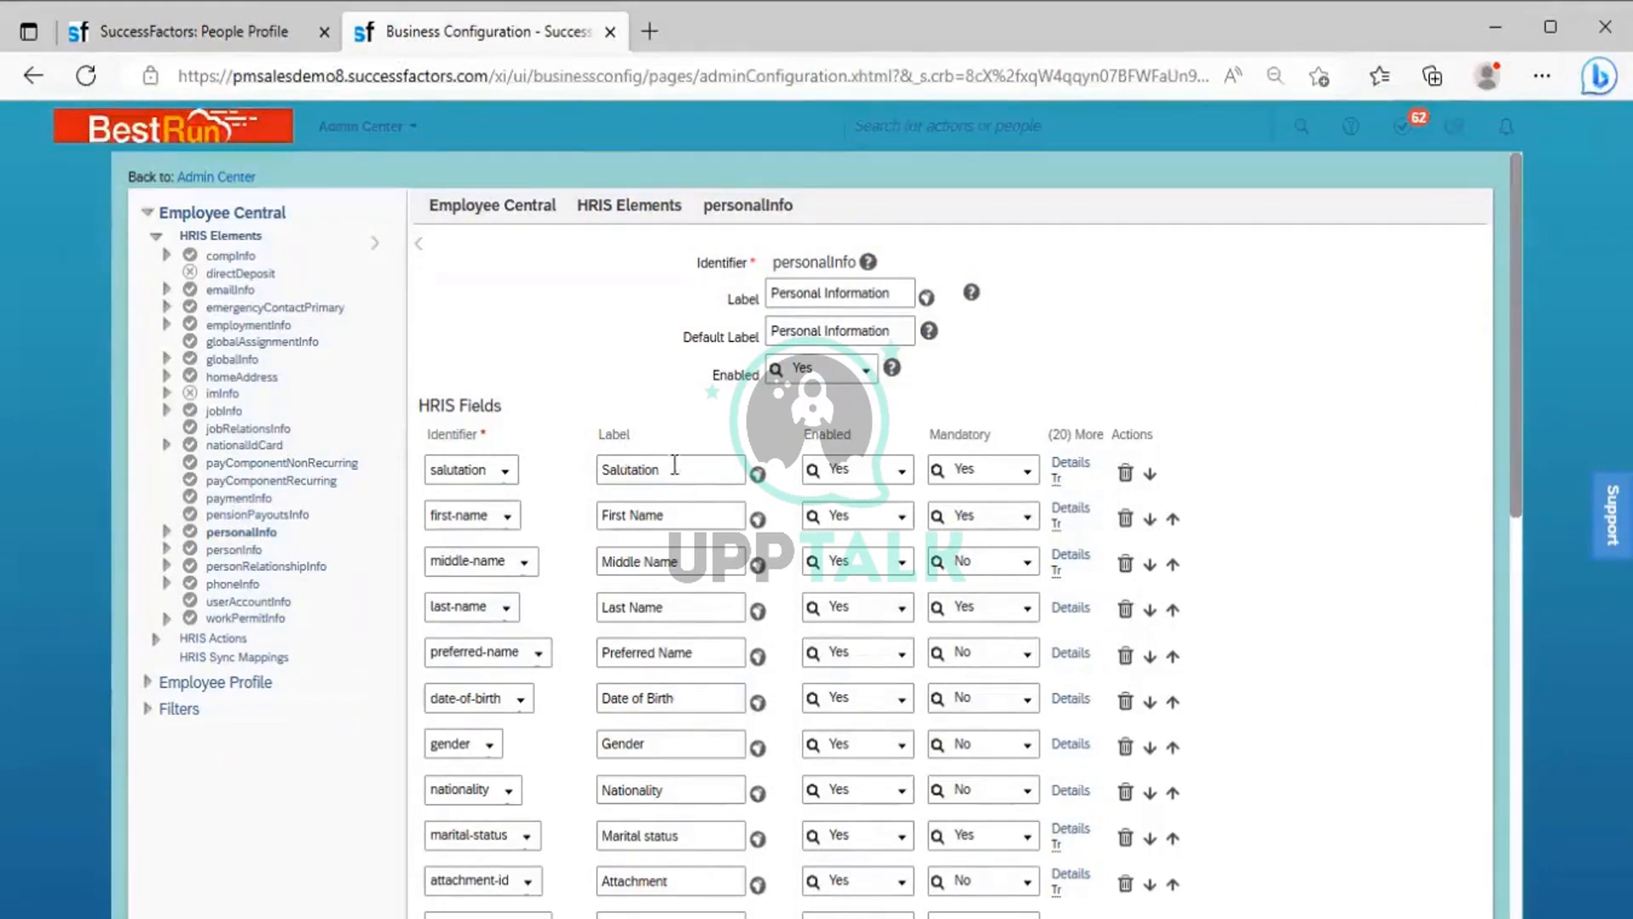
Inspect the salutation field's label and view its translations, leaving them as they are
double_click(601, 457)
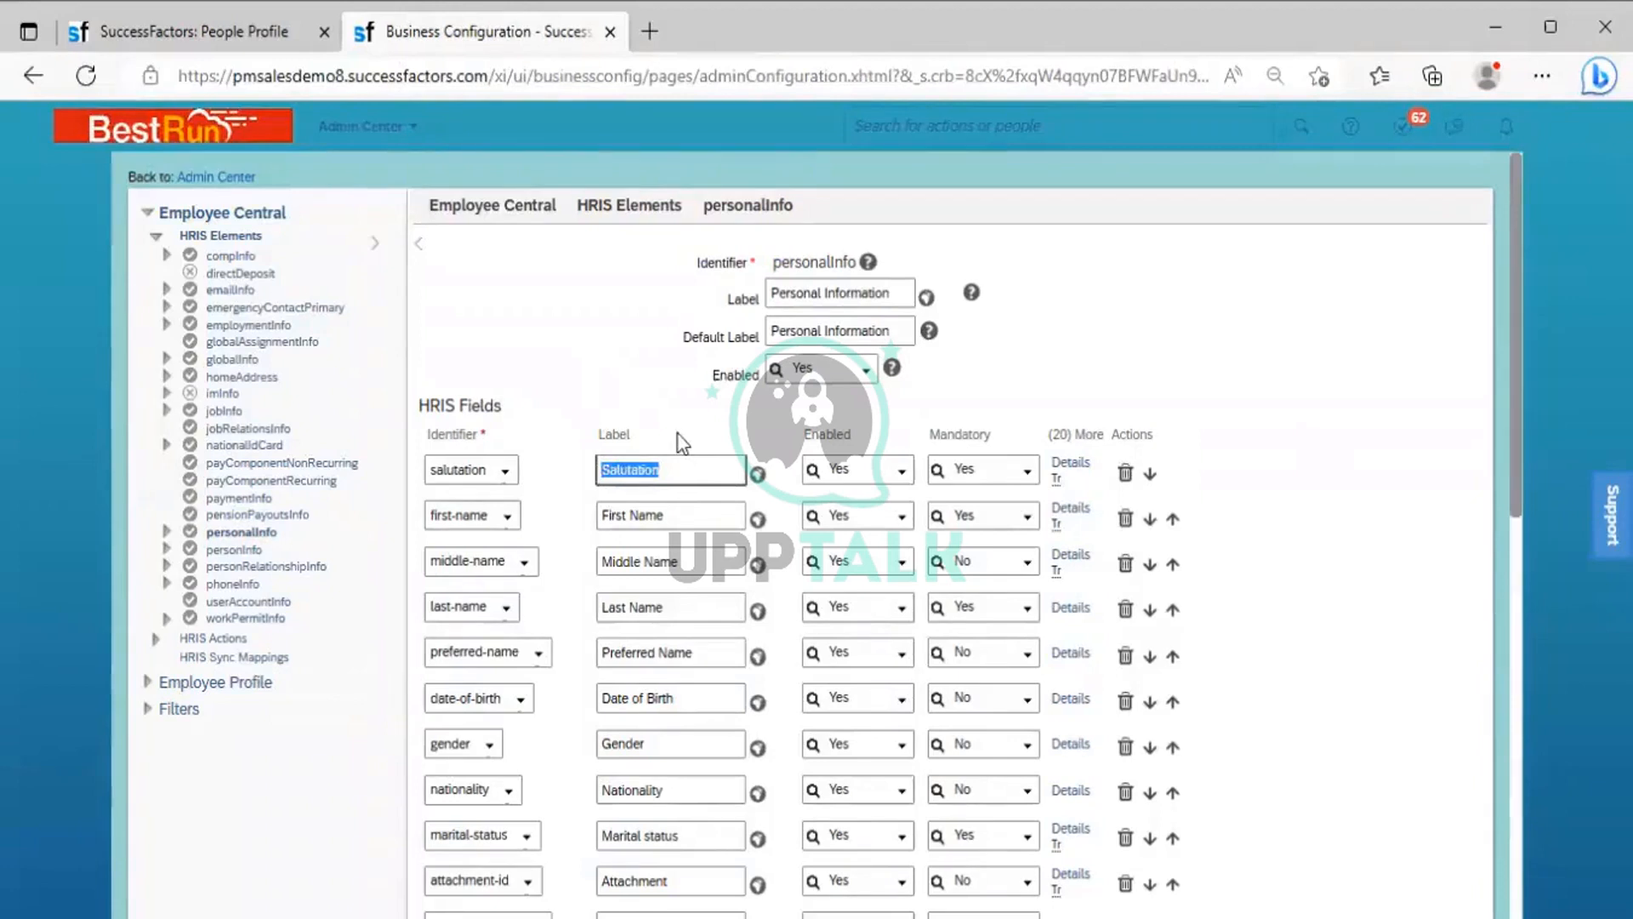
click(627, 441)
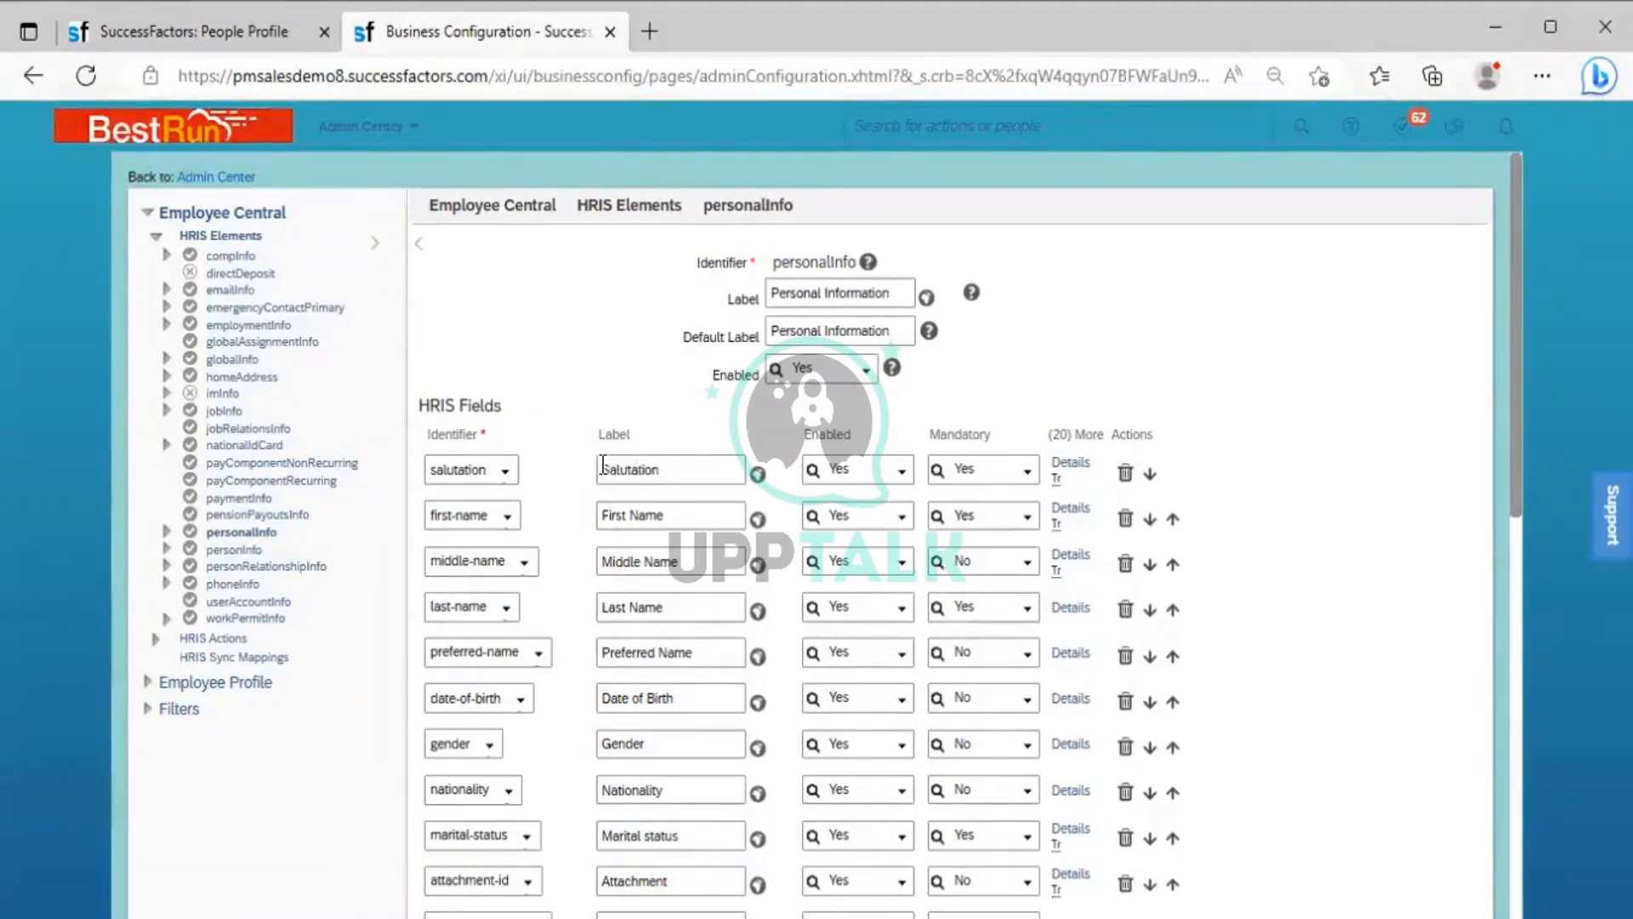
drag(609, 468, 680, 434)
key(ctrl+a)
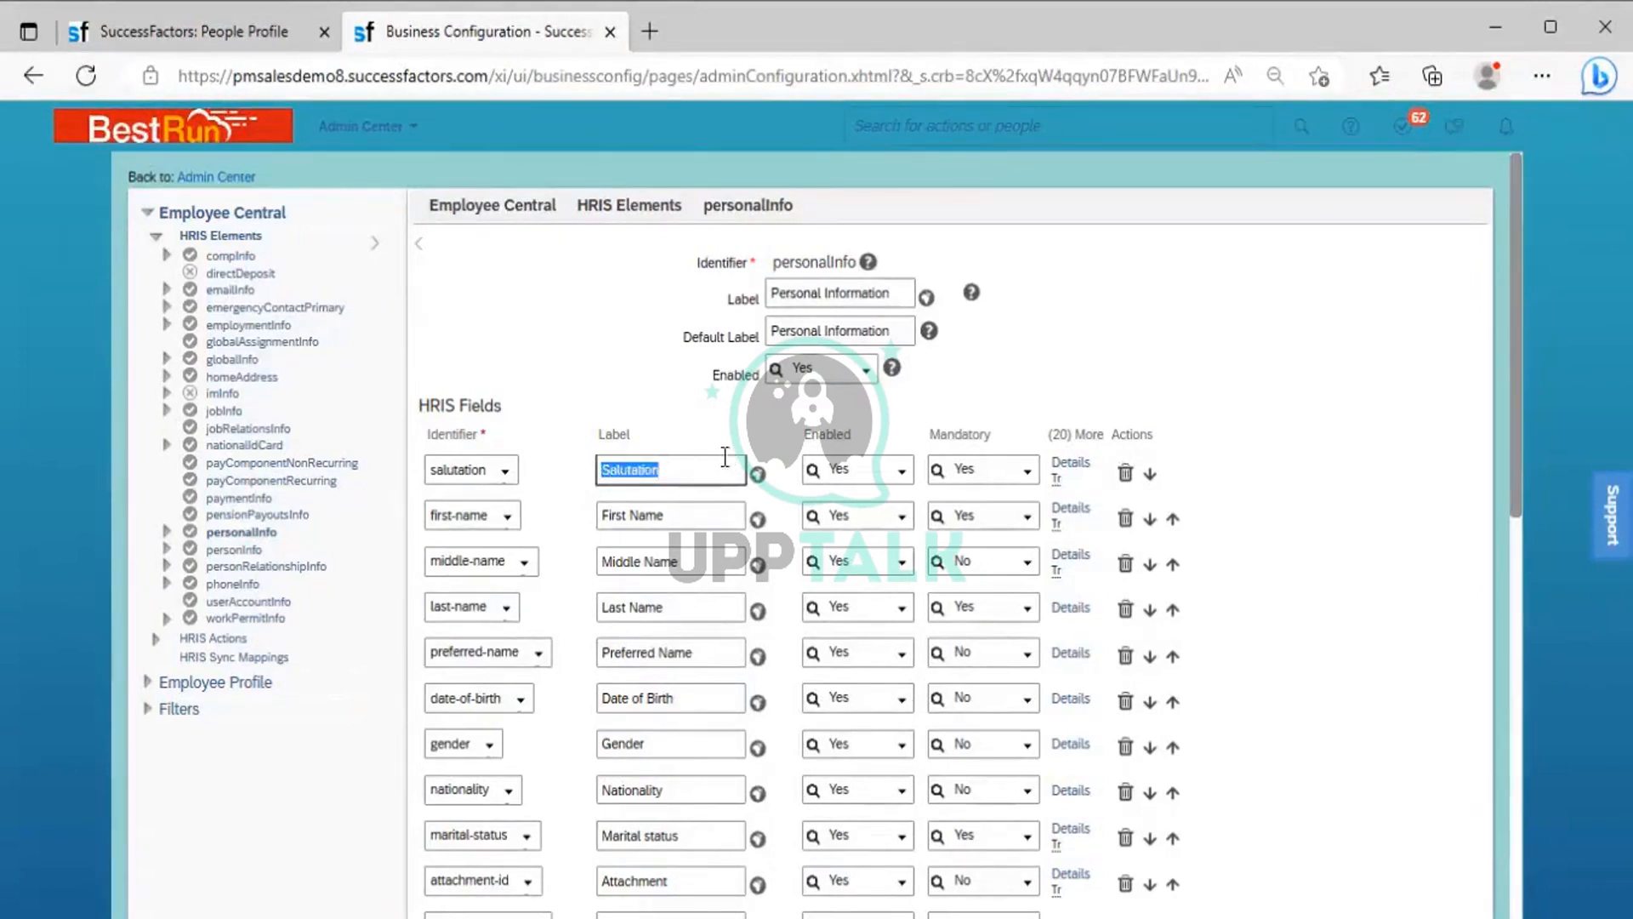
click(655, 466)
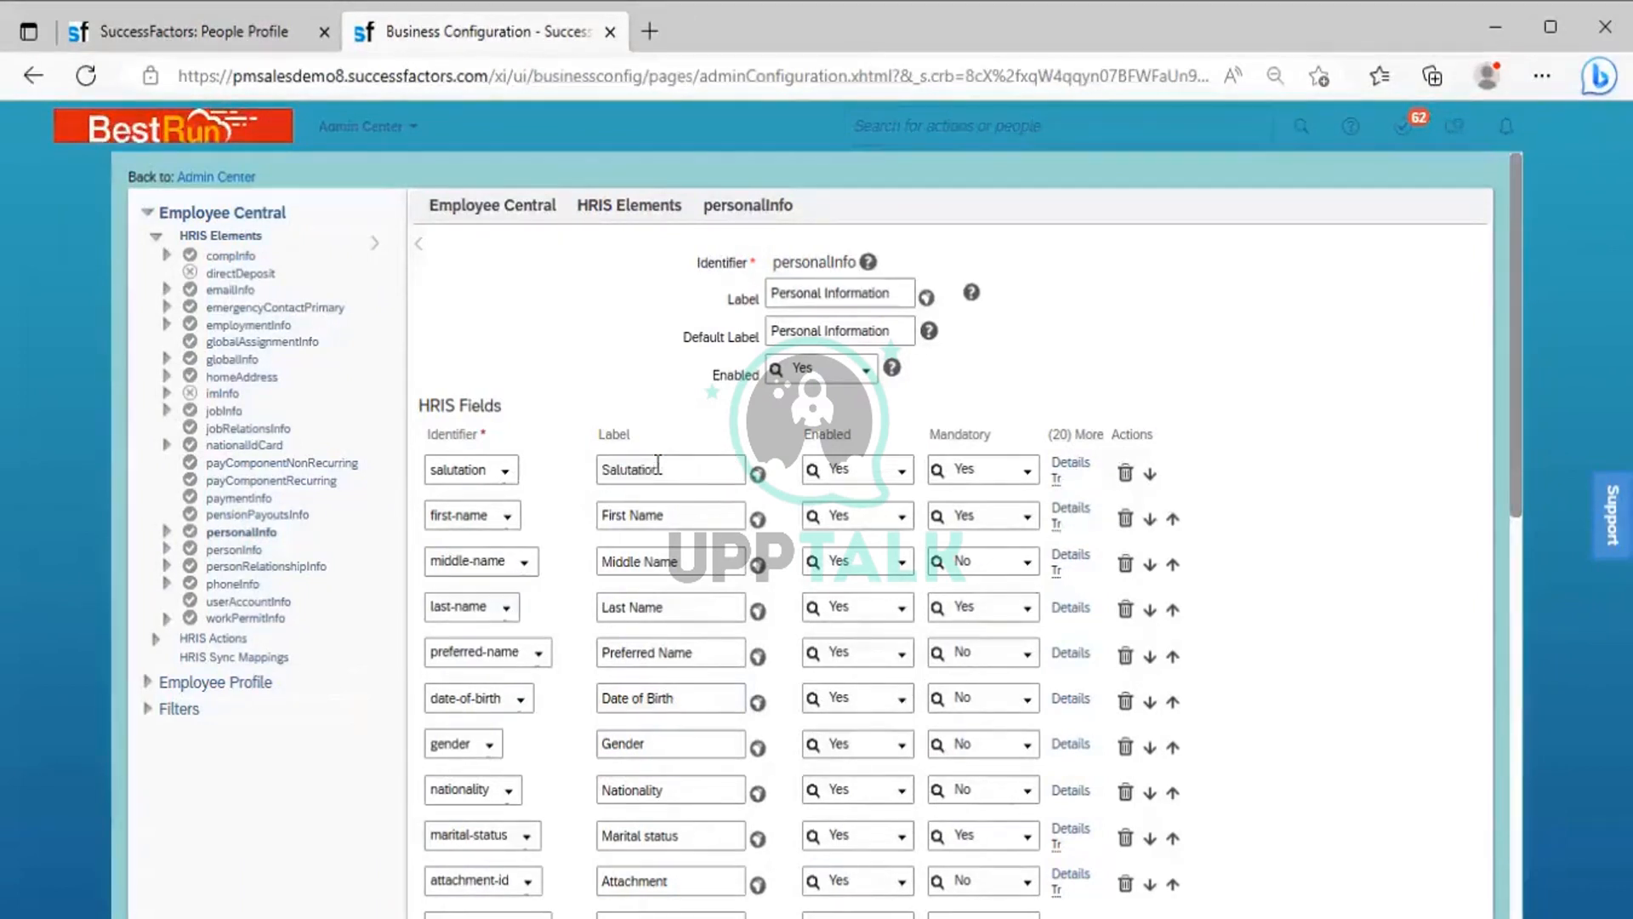
click(758, 474)
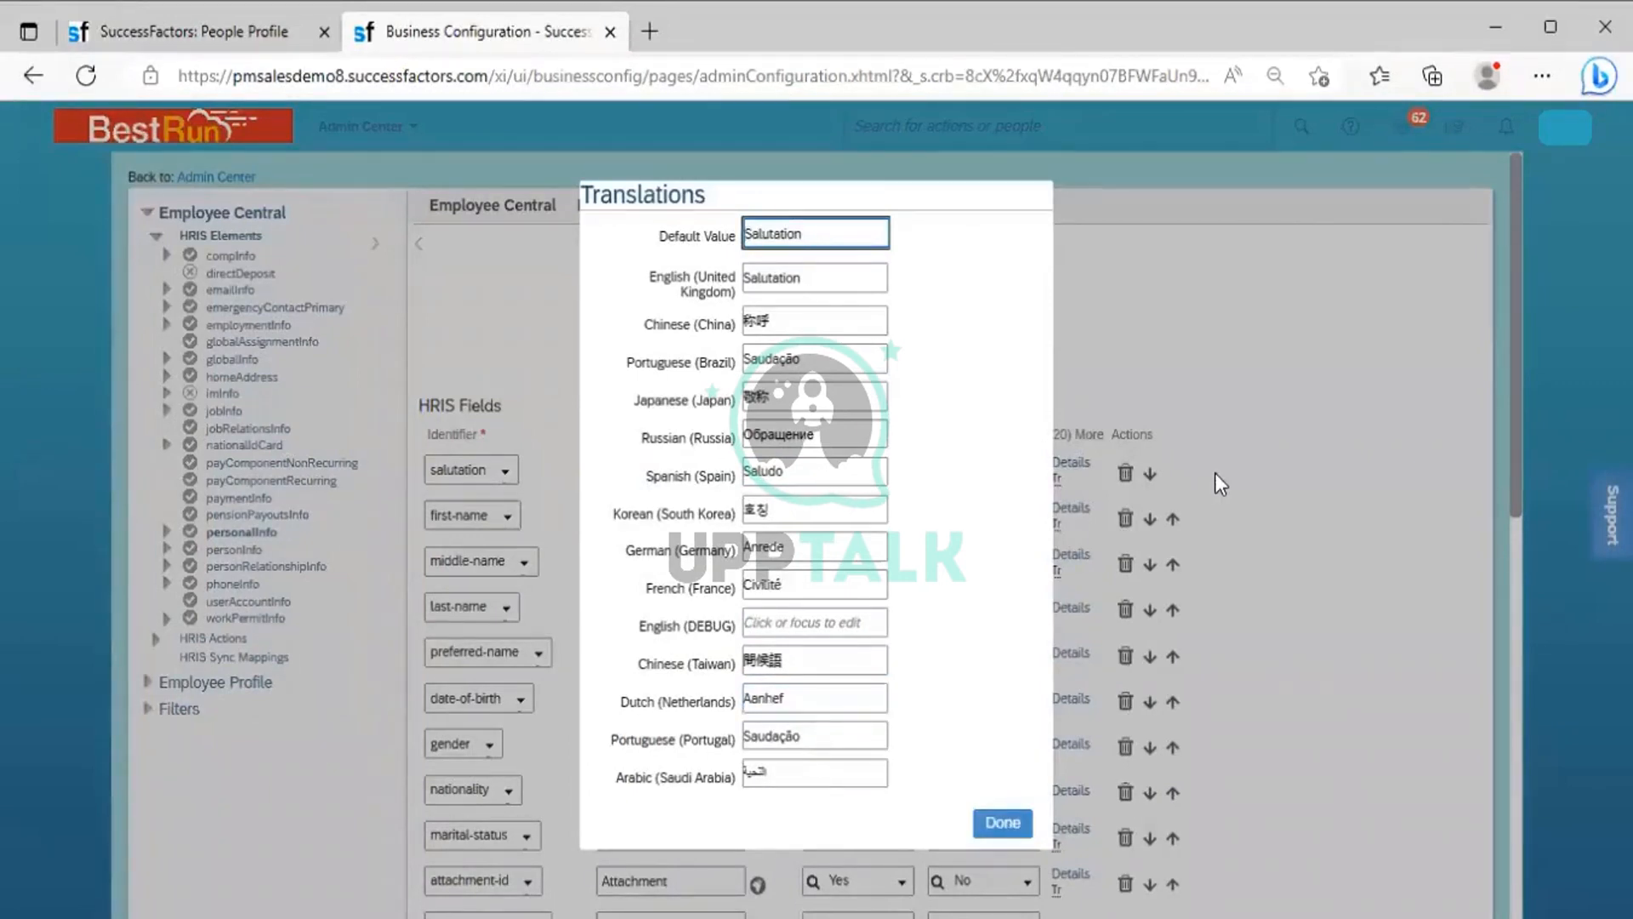
key(Escape)
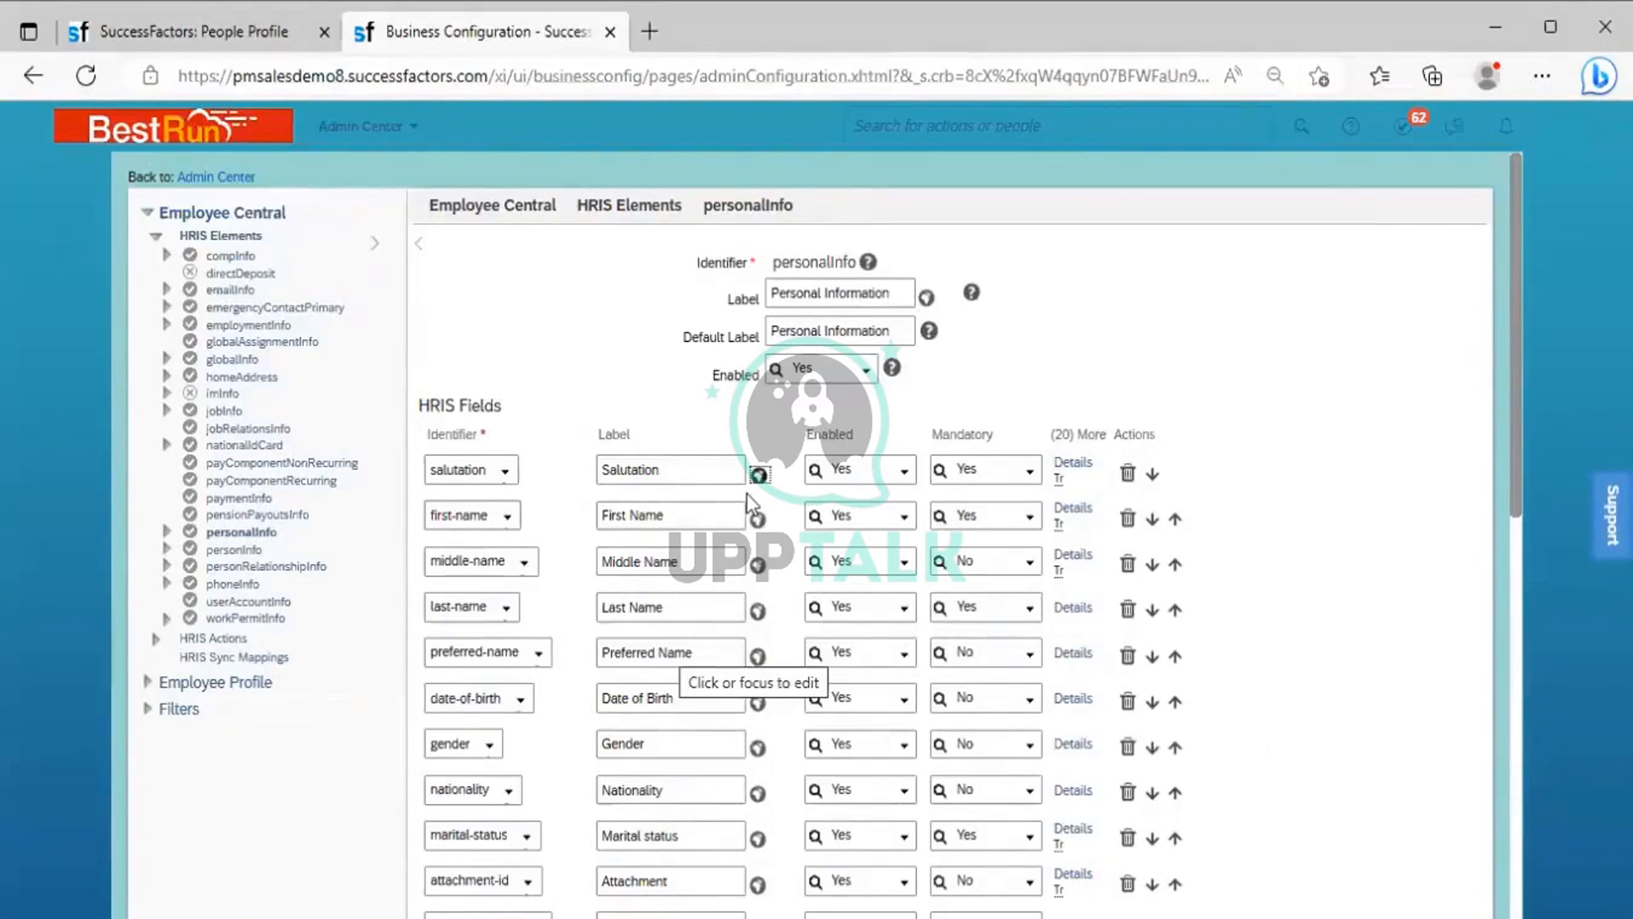
Review the available Enabled and Mandatory options for the salutation field without changing either setting
double_click(817, 435)
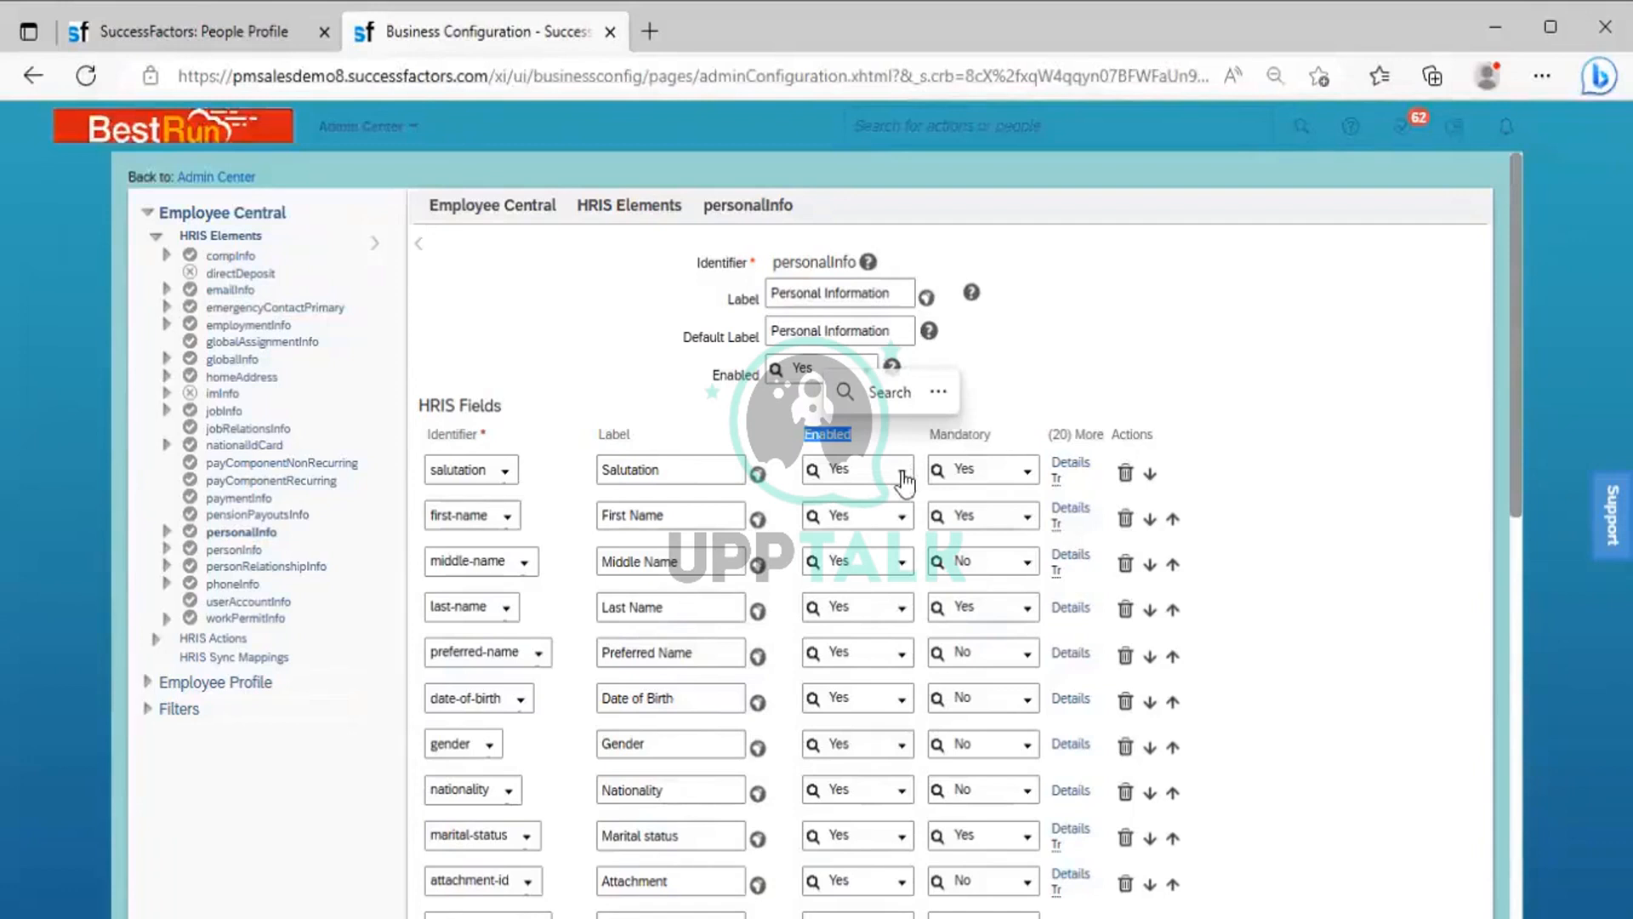
click(902, 475)
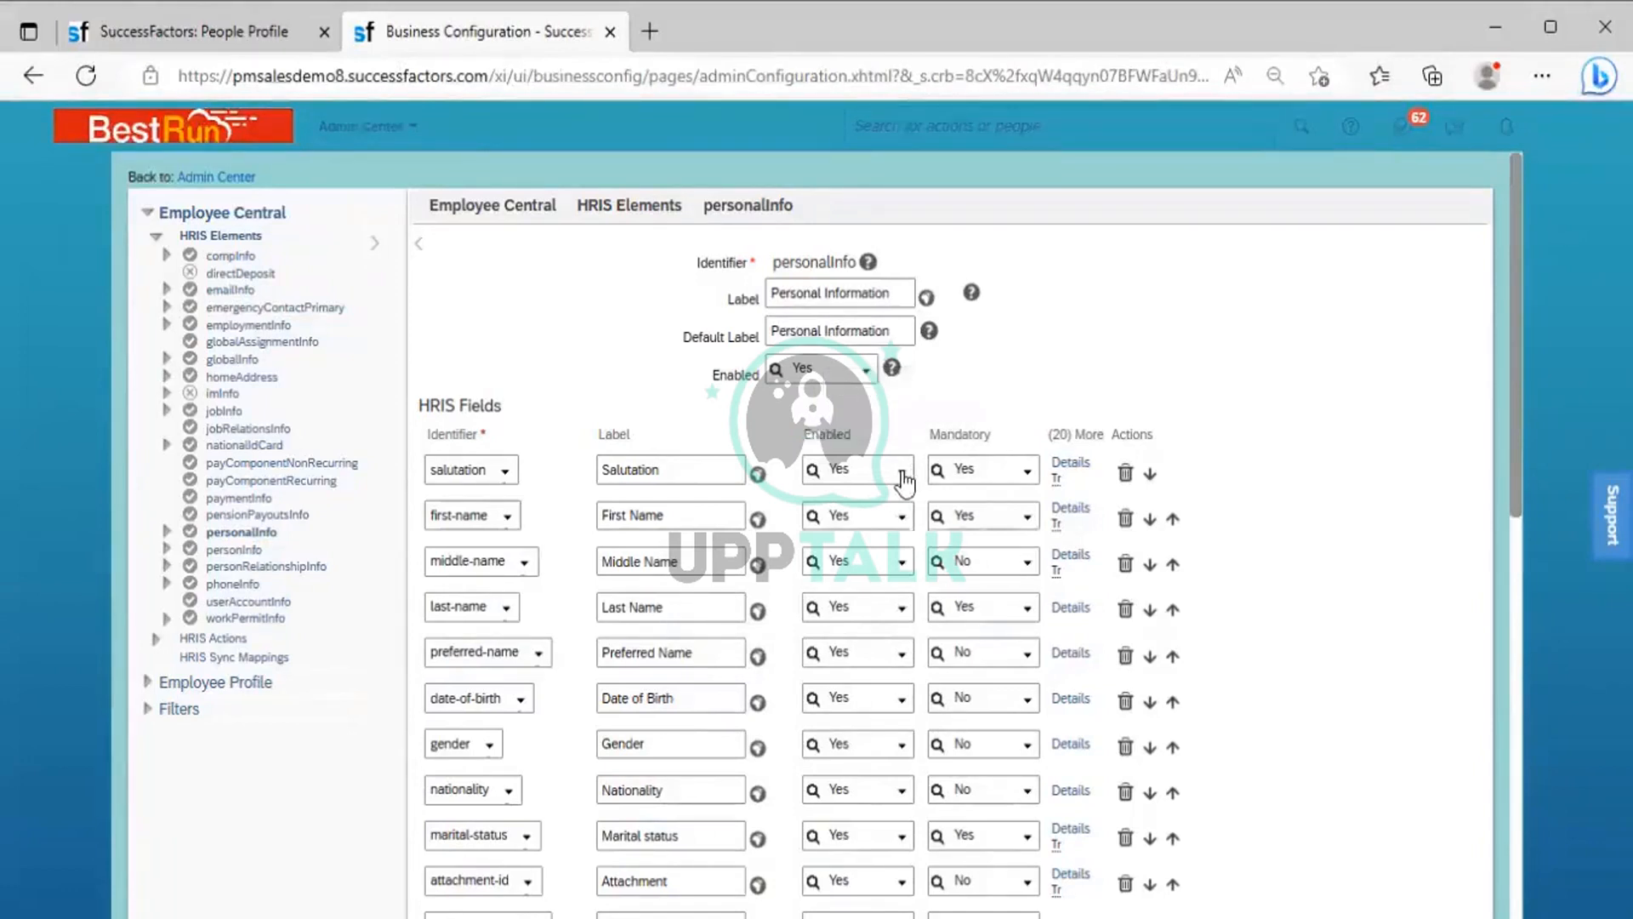
click(903, 477)
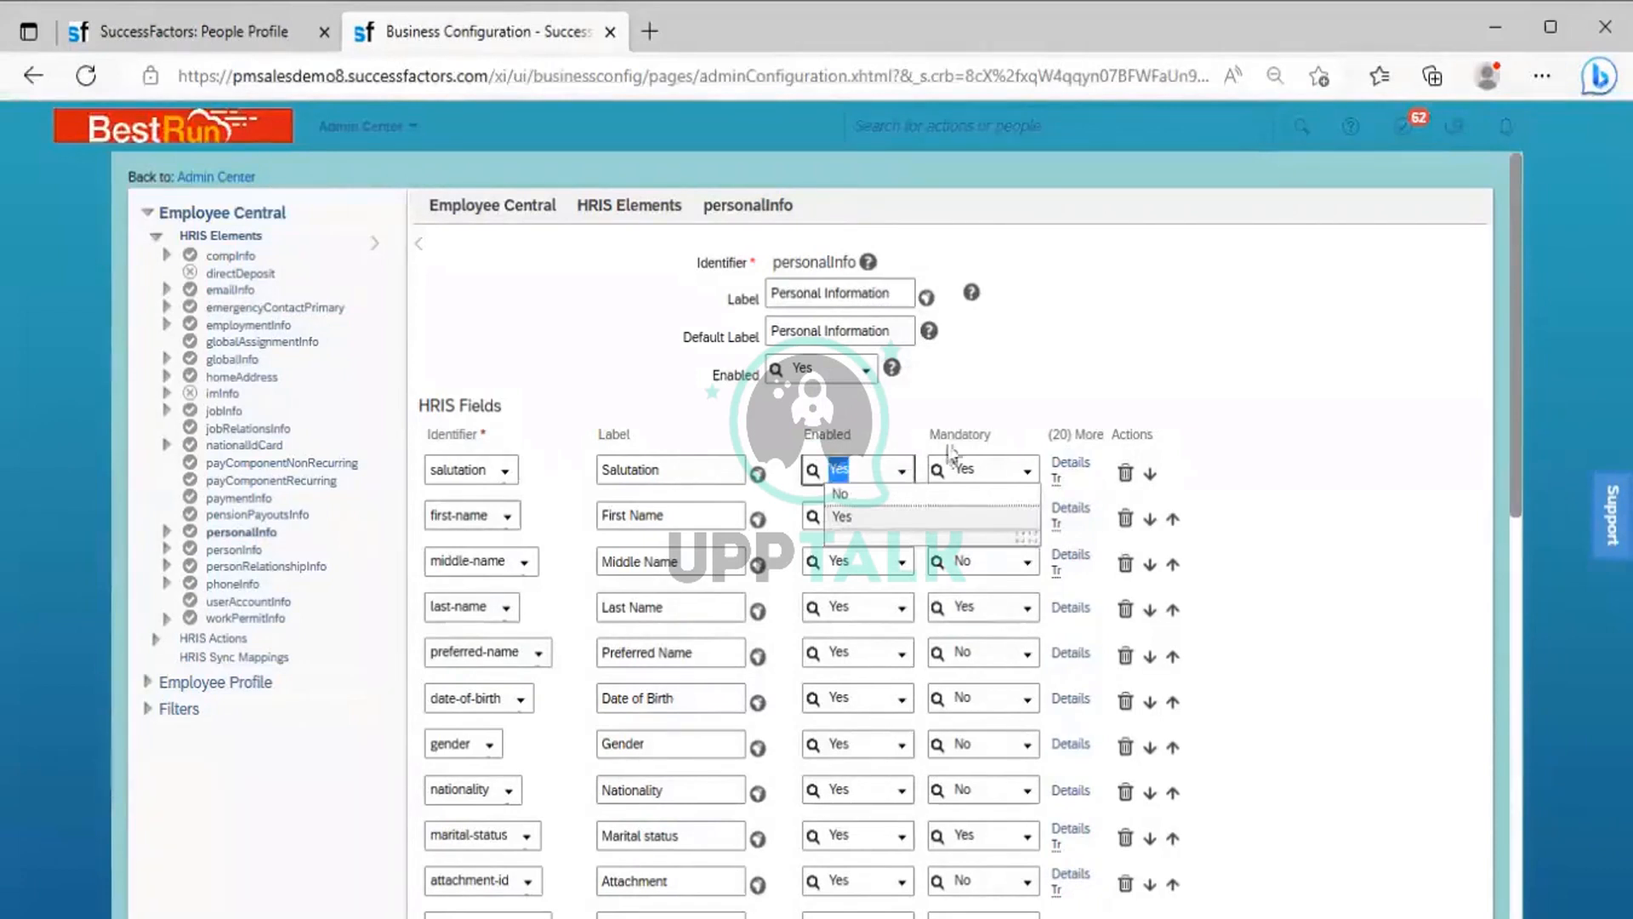
click(992, 451)
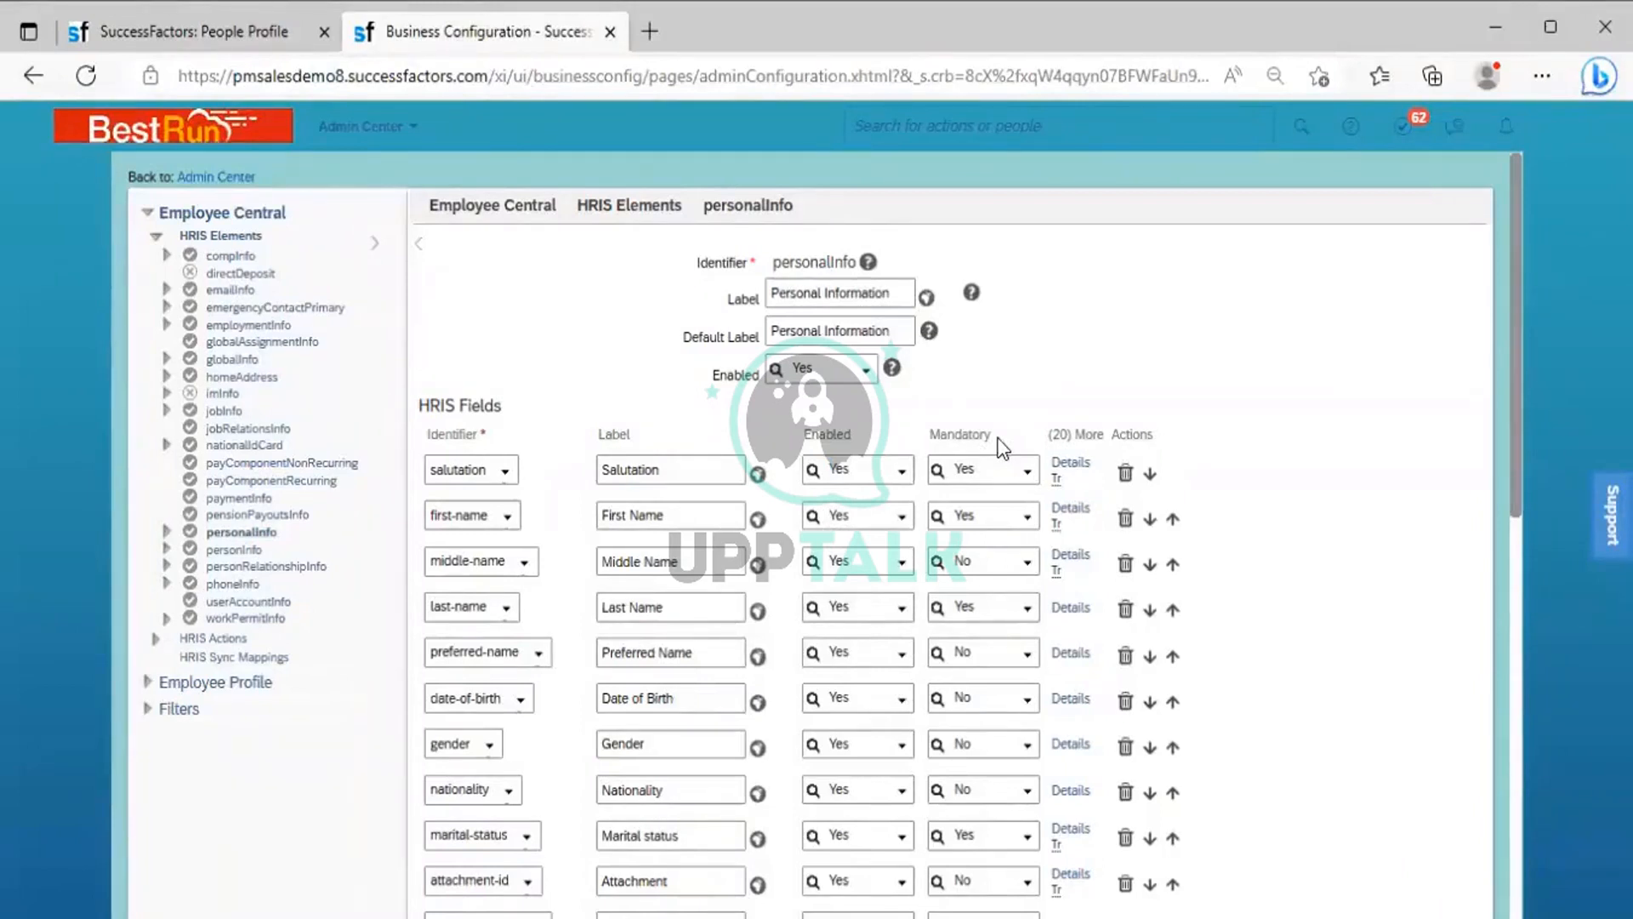
double_click(926, 434)
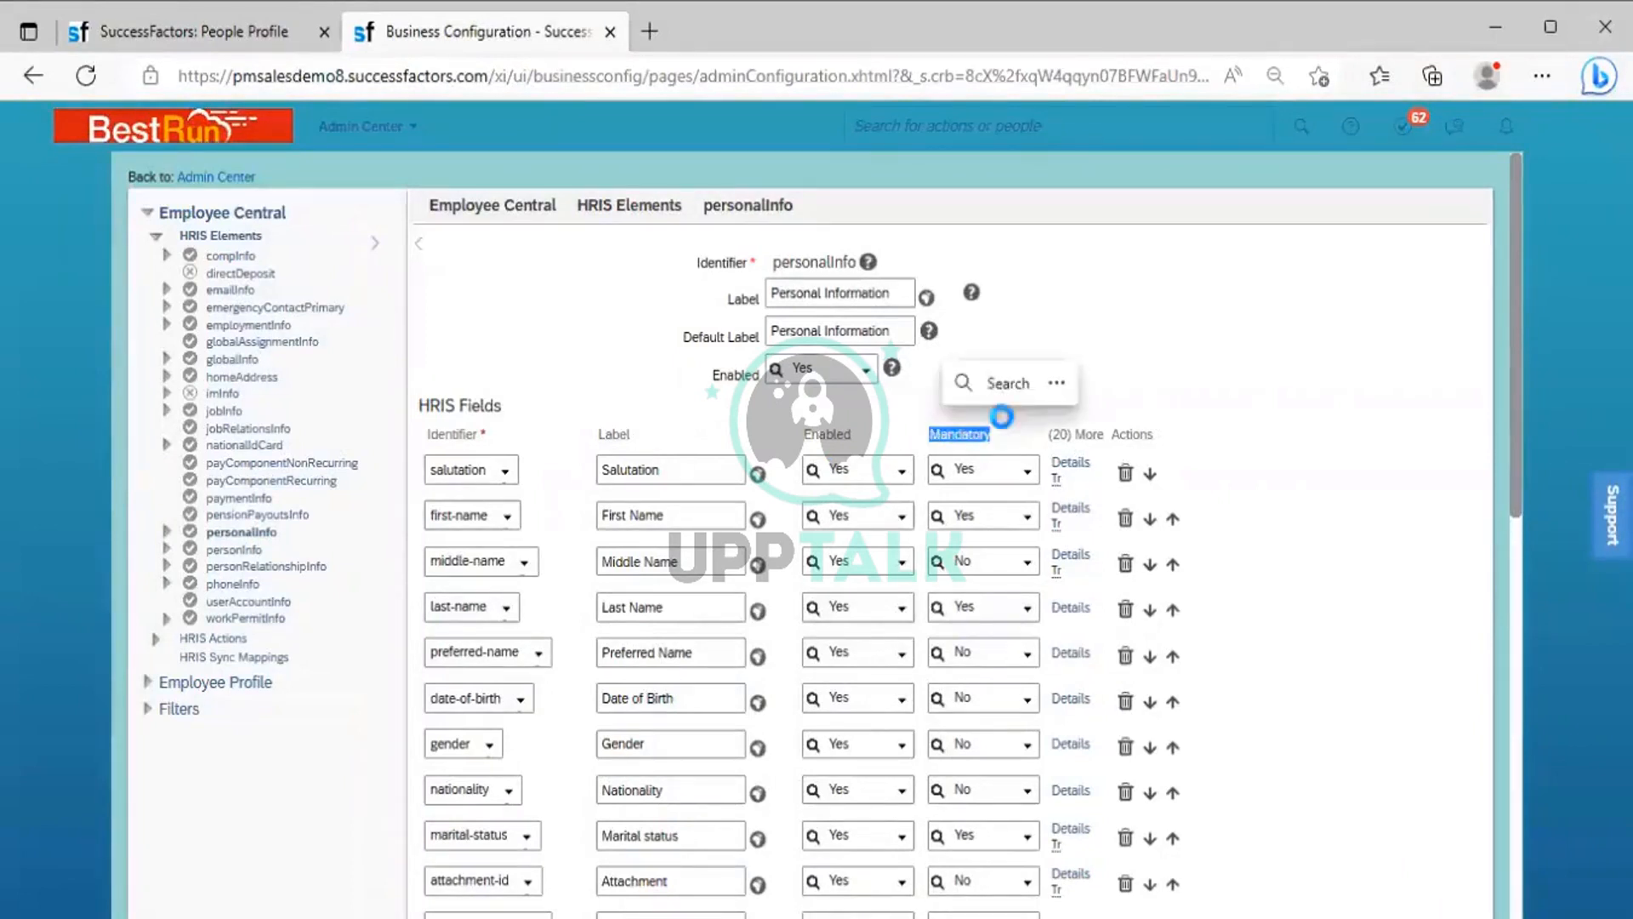
click(1019, 481)
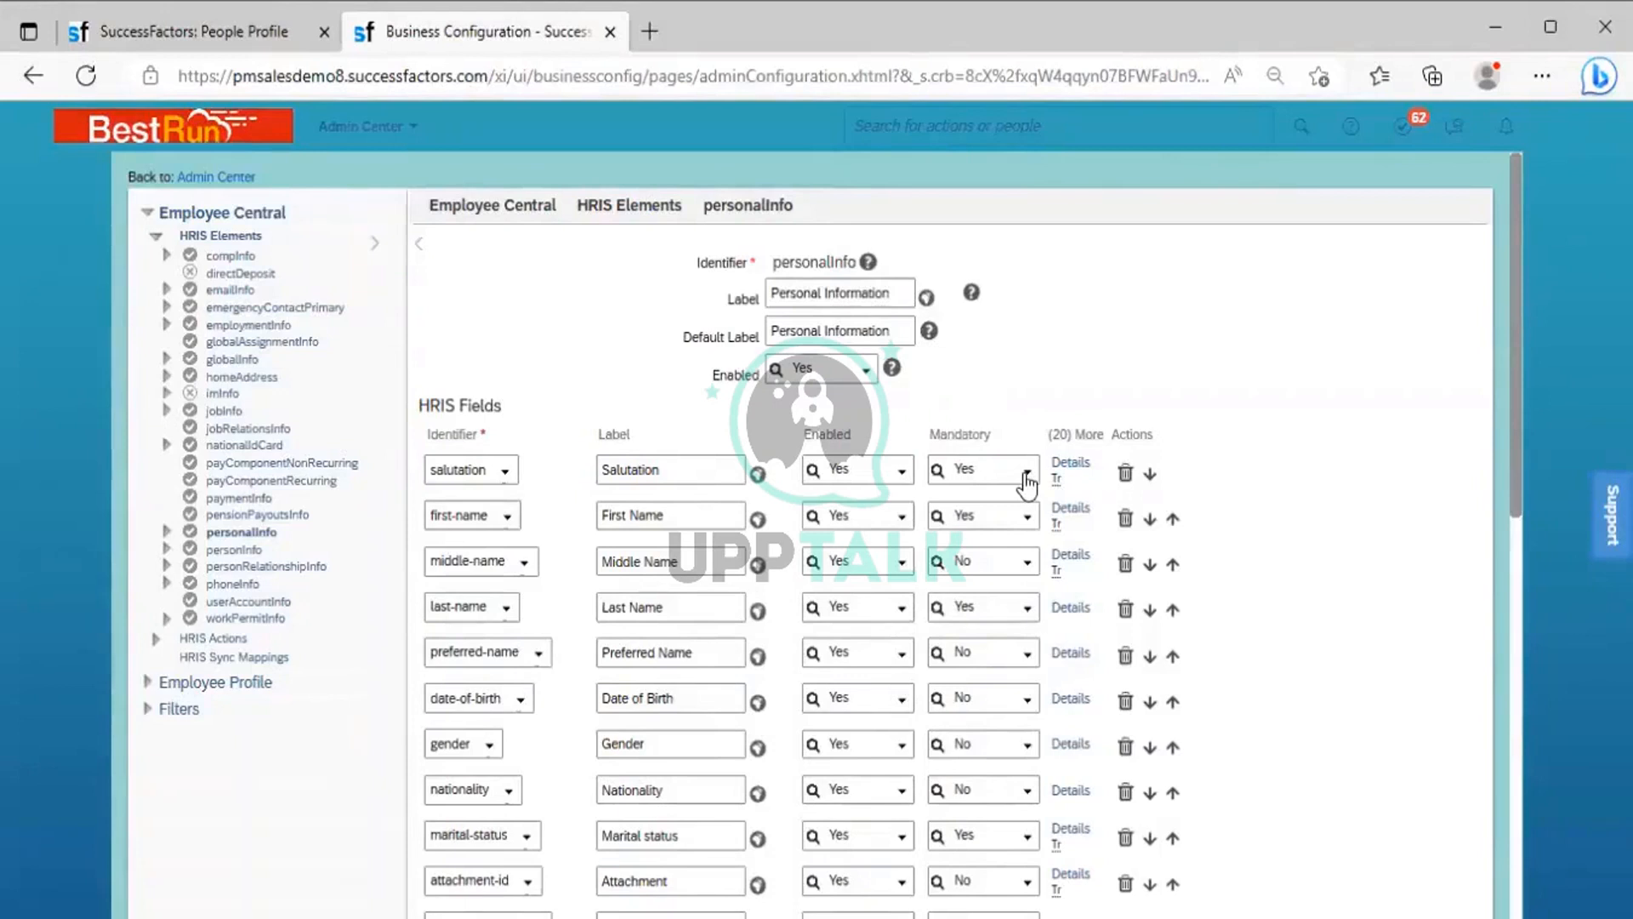
click(1028, 481)
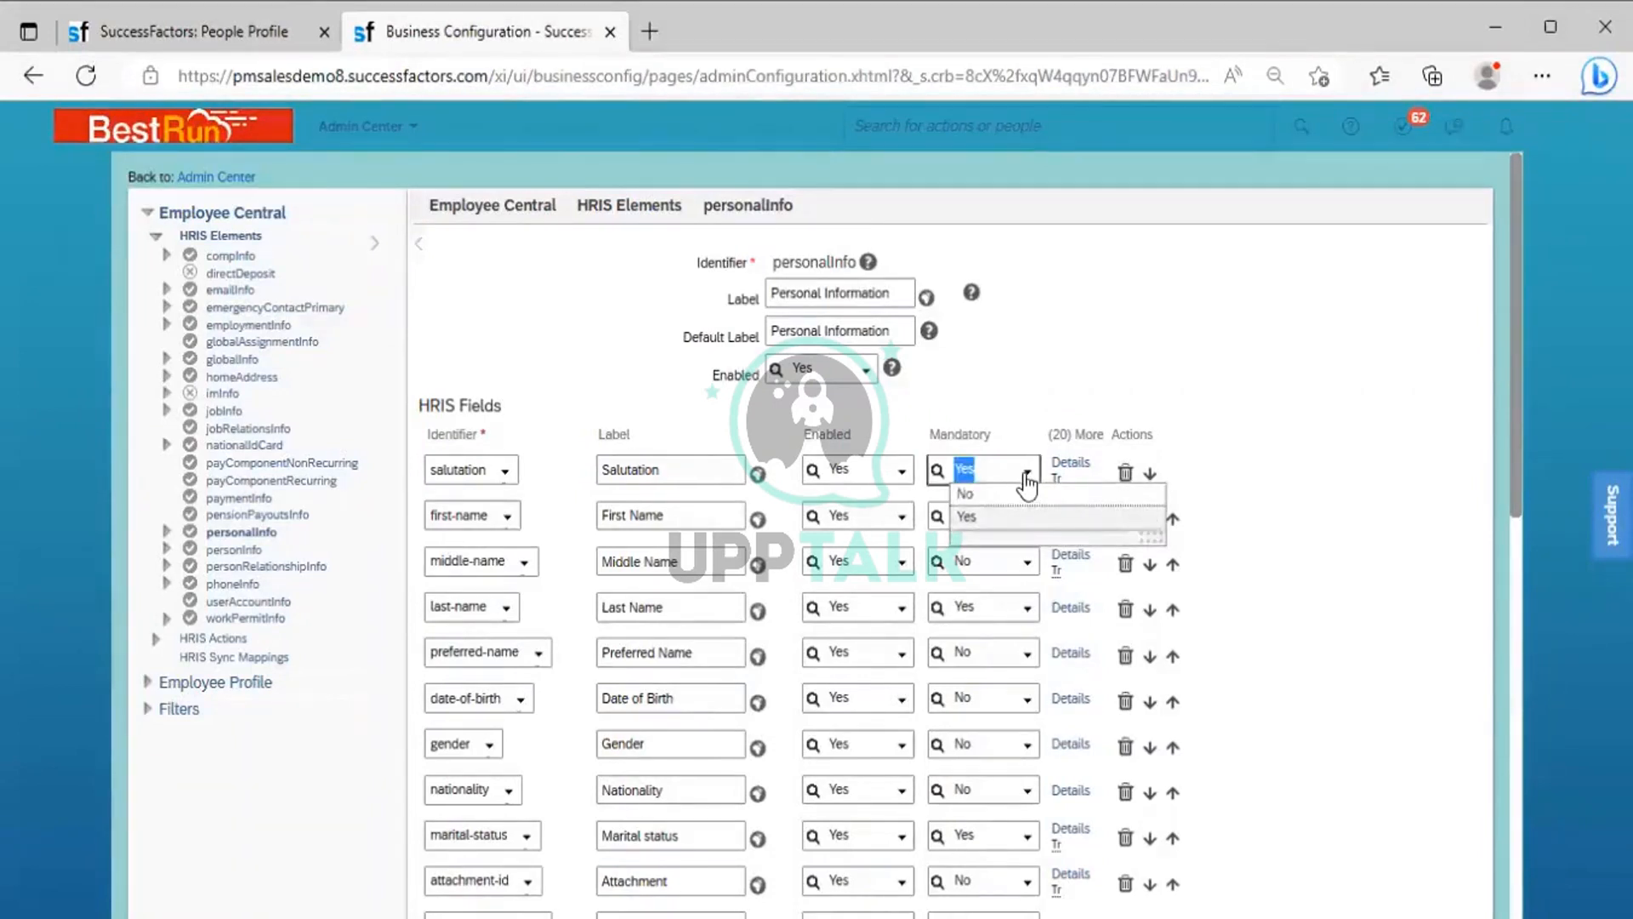
click(1019, 420)
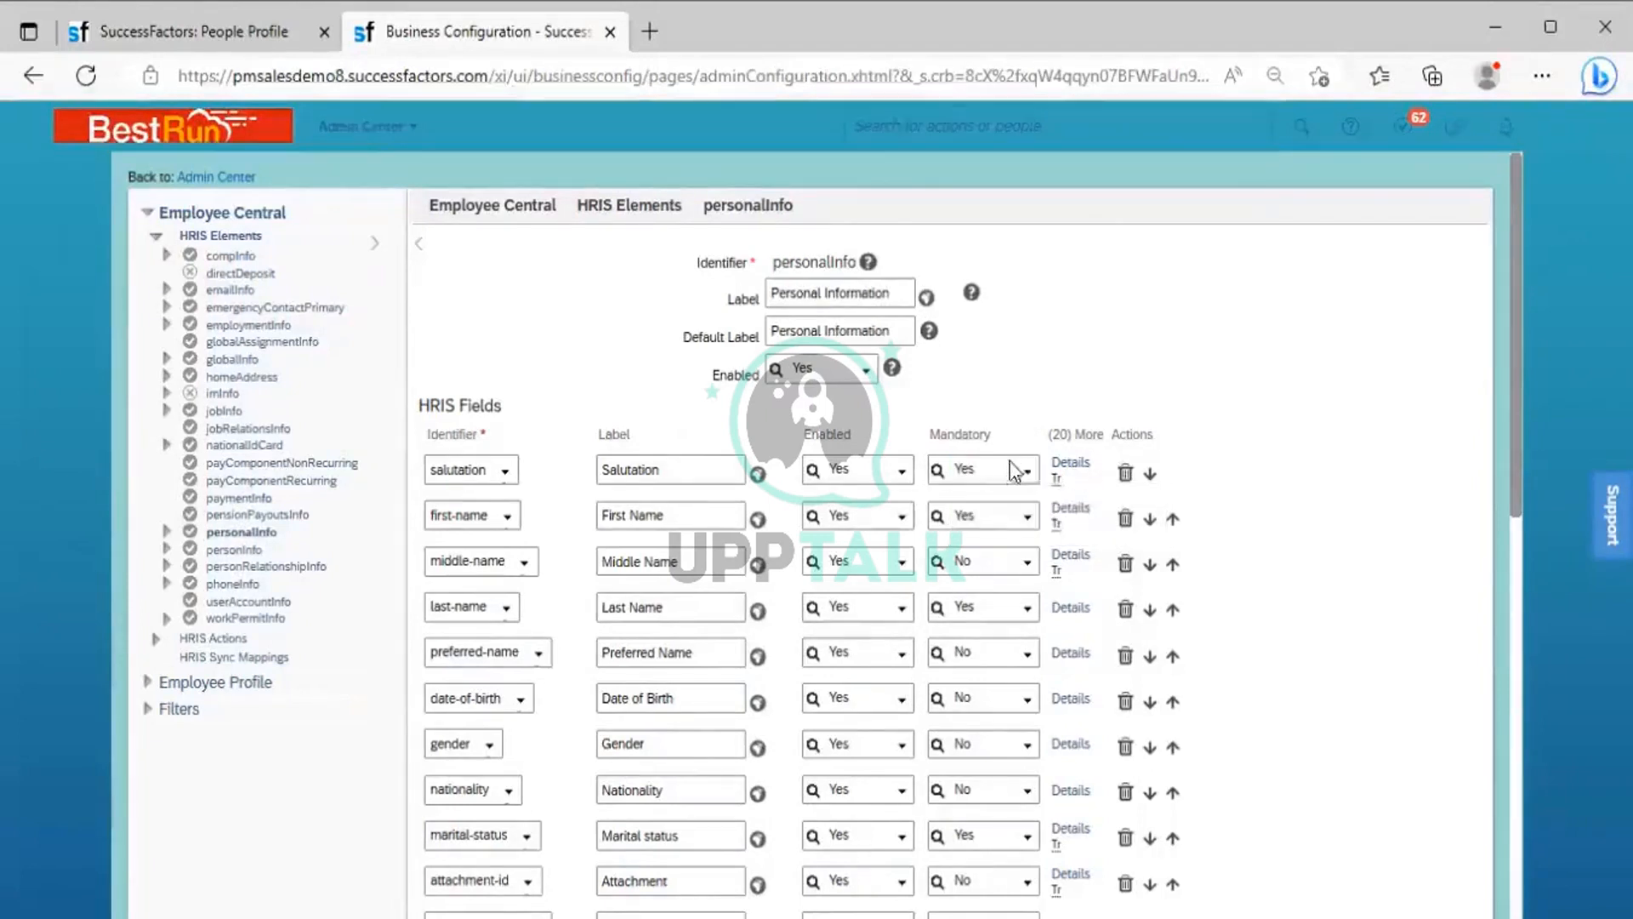
Open the salutation field's details, review its Visibility options and Maximum Length, and close the details
click(1072, 468)
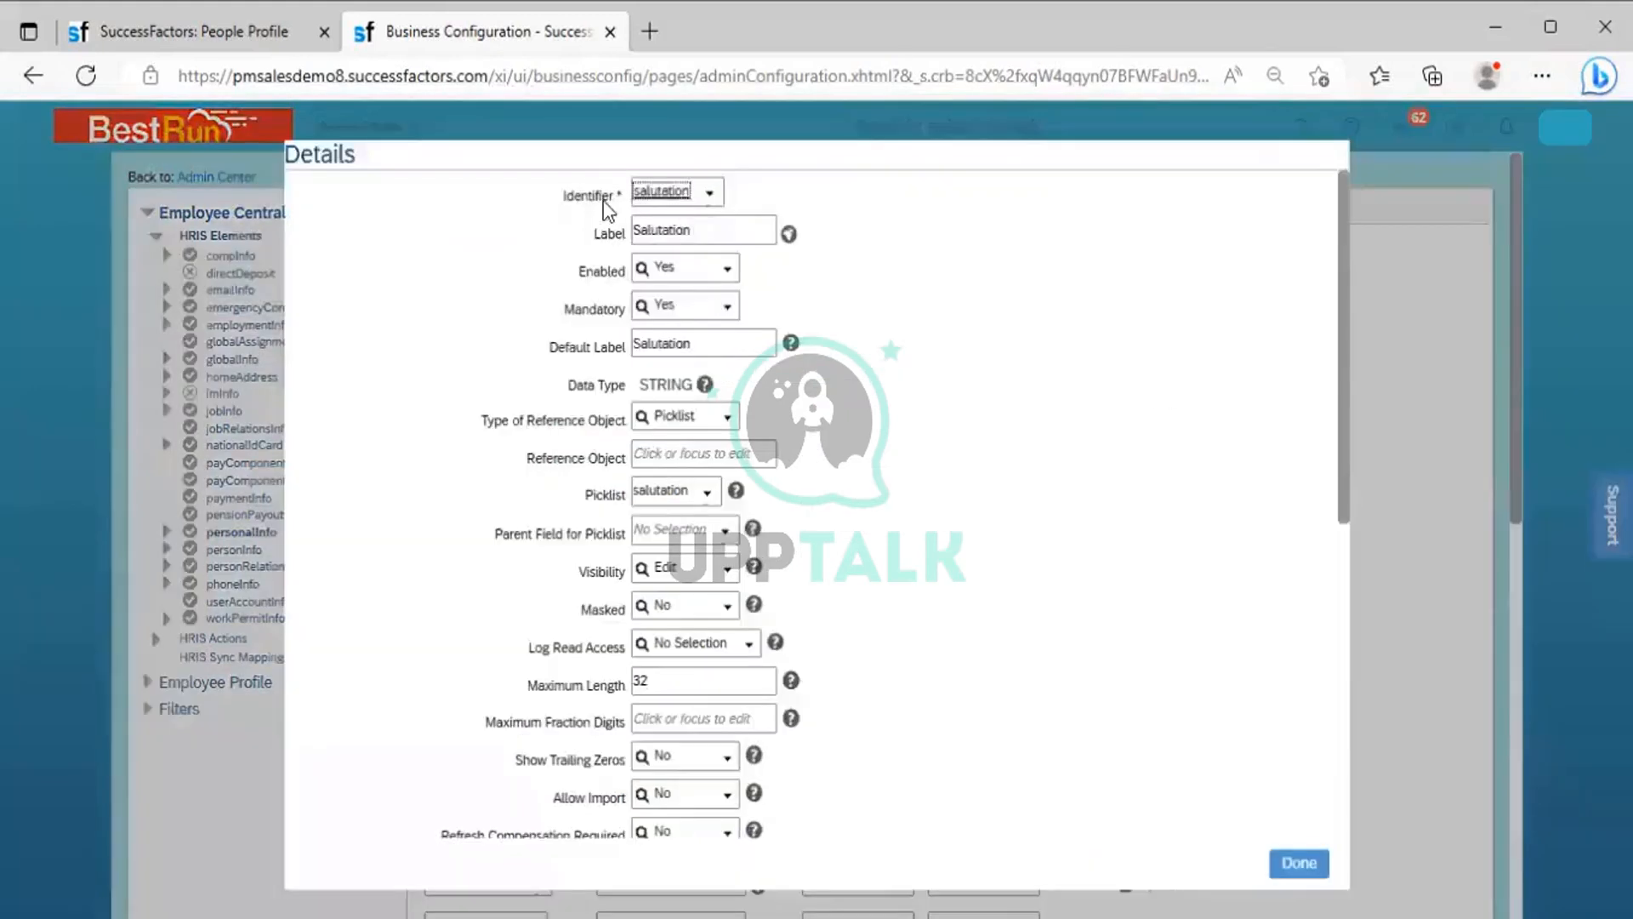
click(634, 232)
click(724, 570)
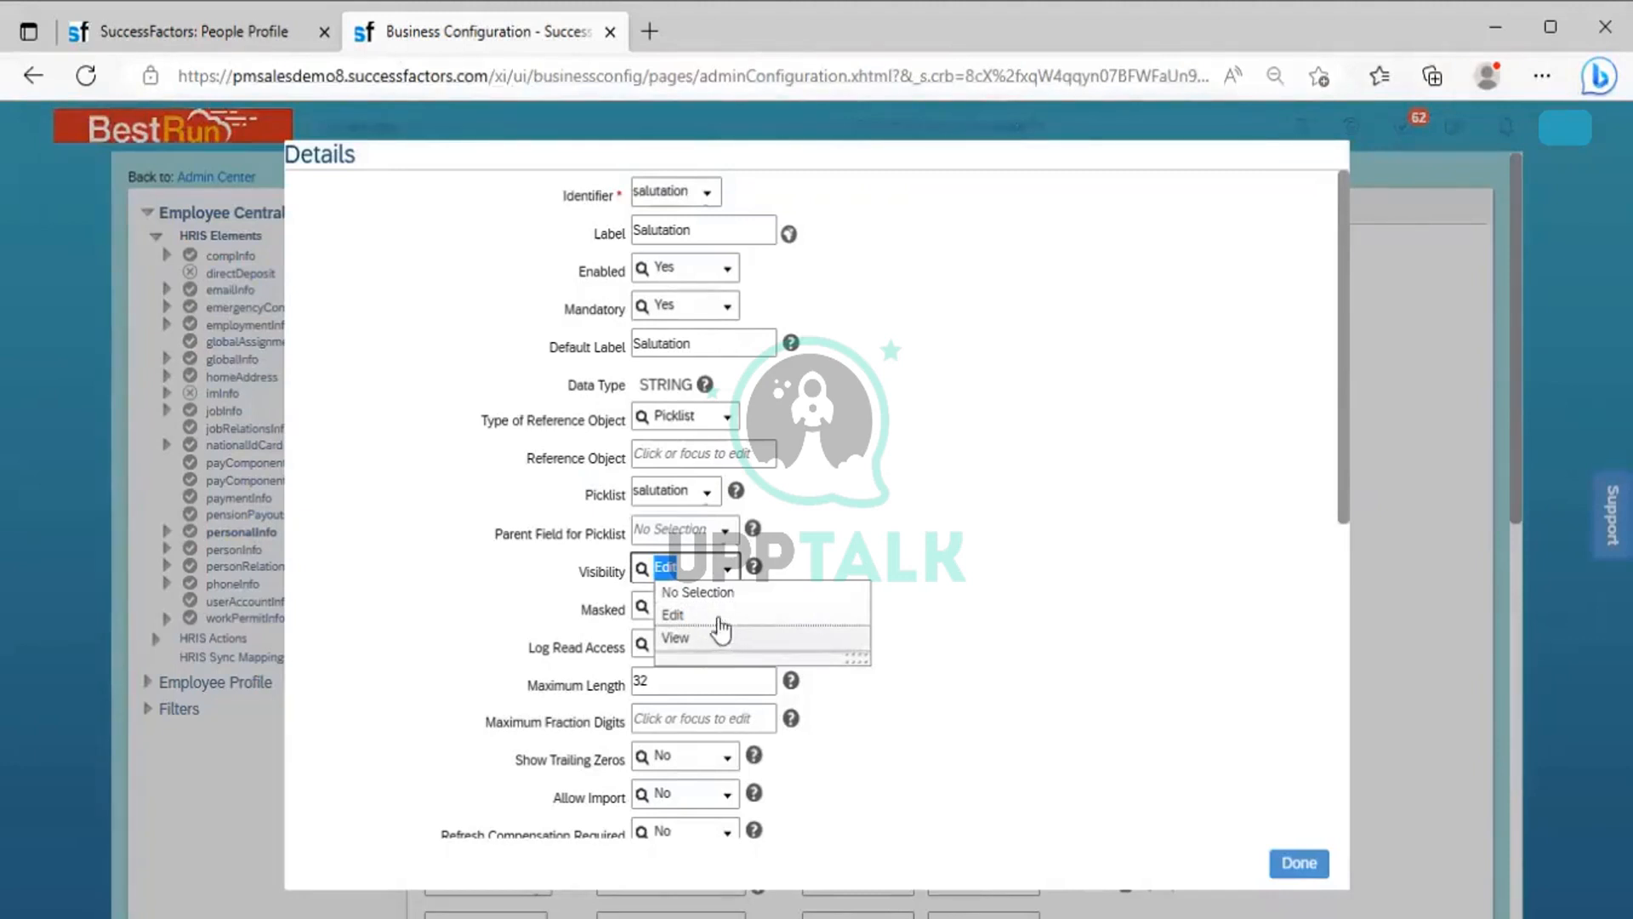
click(886, 546)
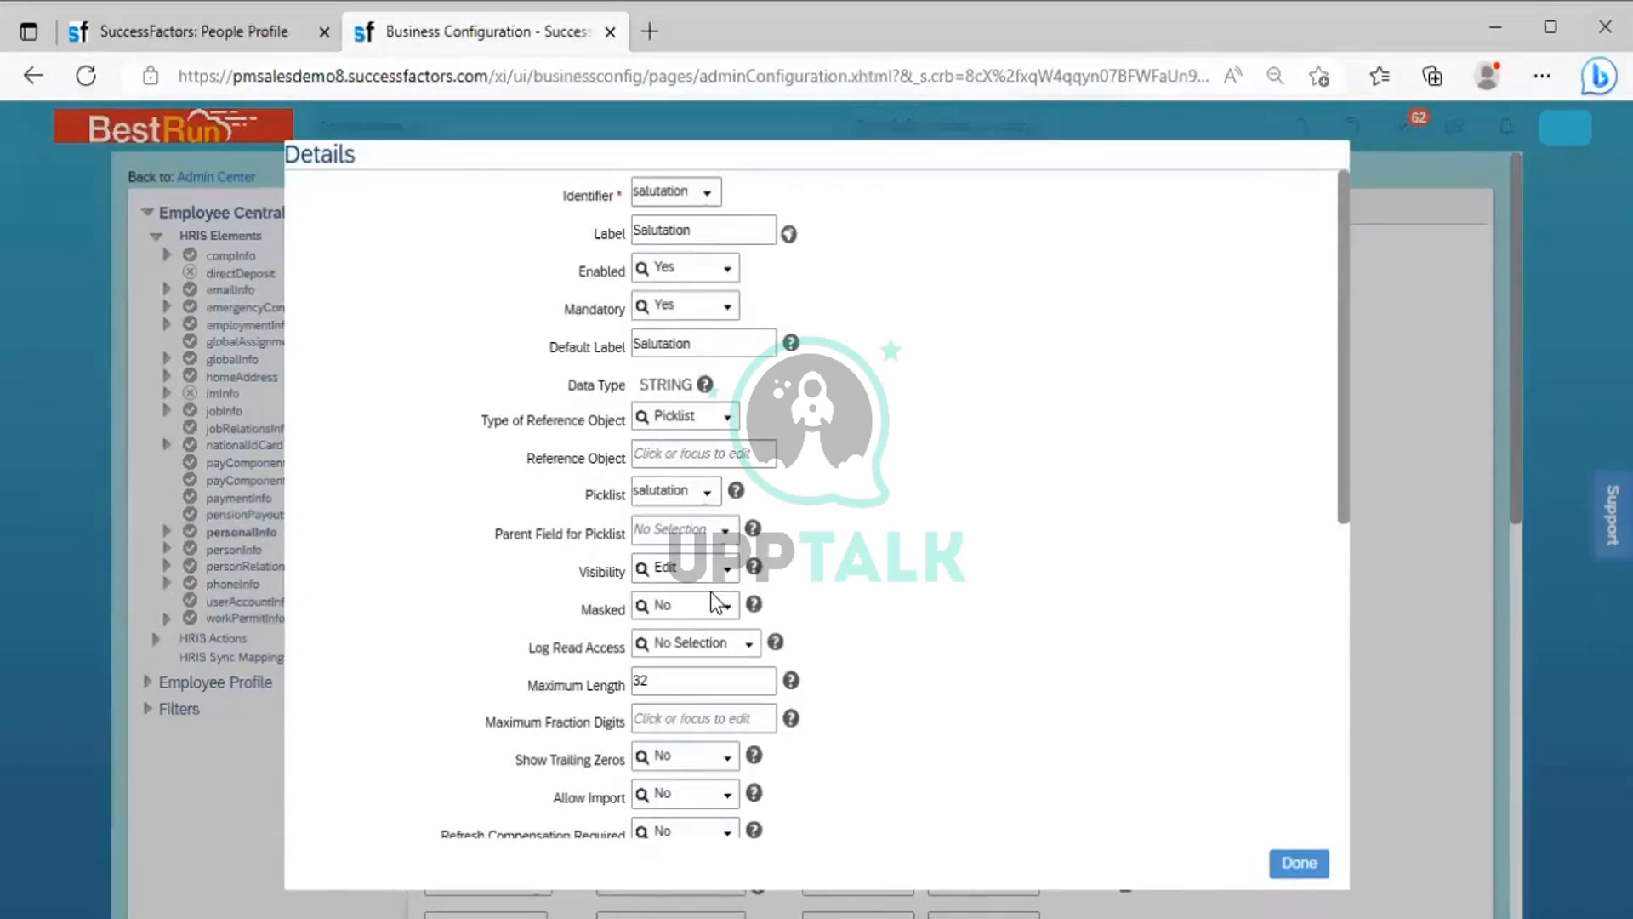
click(668, 686)
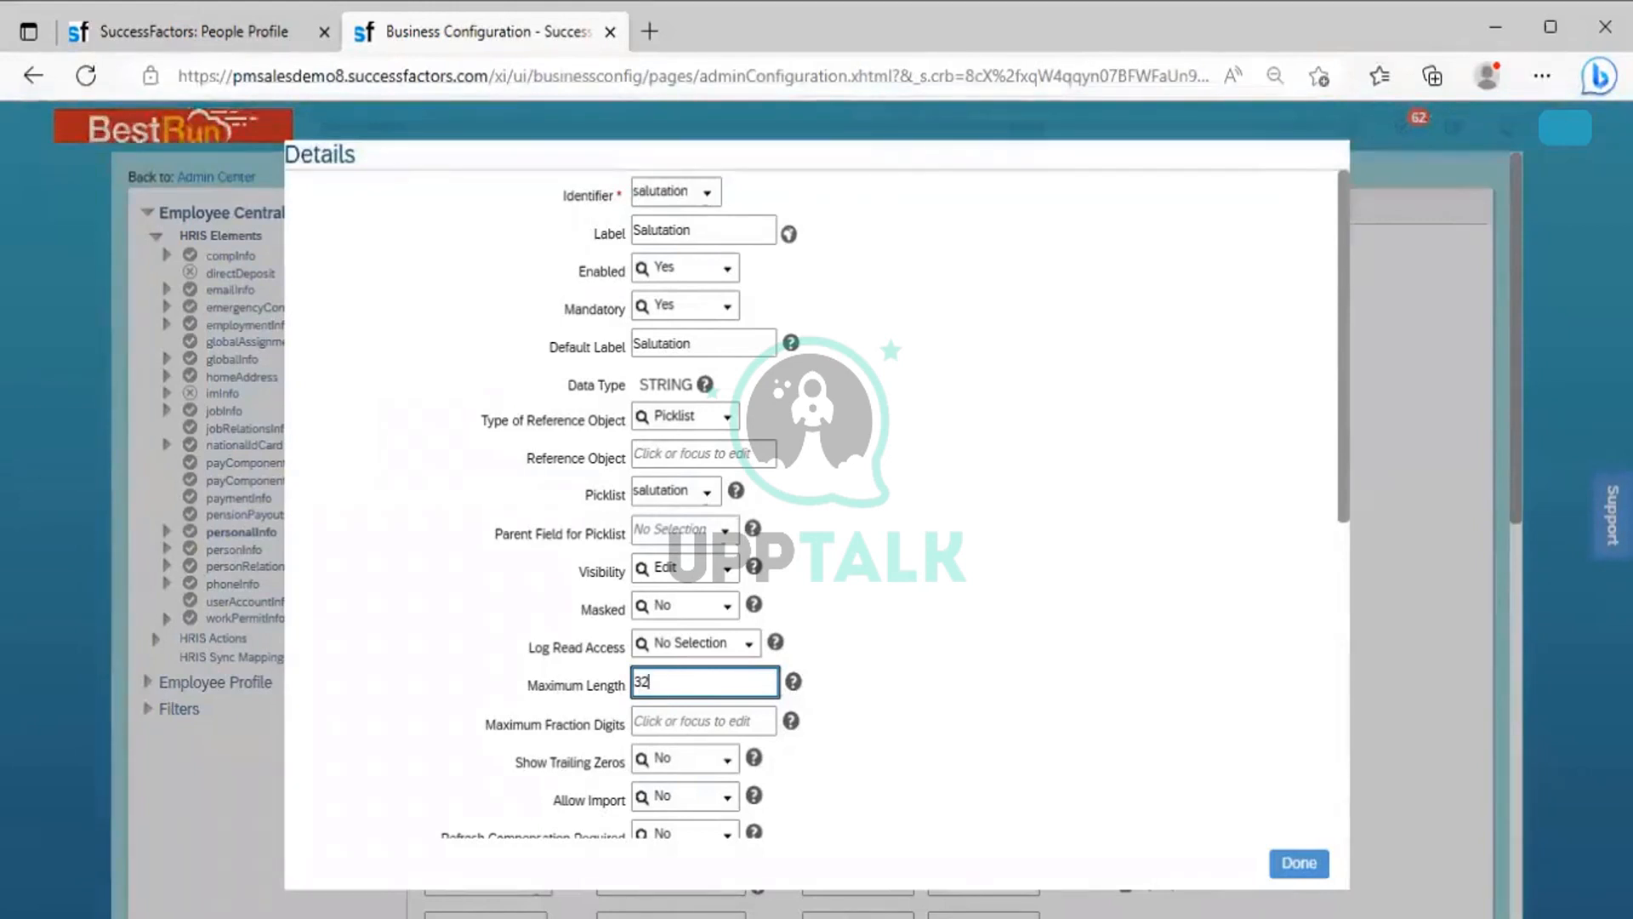
click(1298, 863)
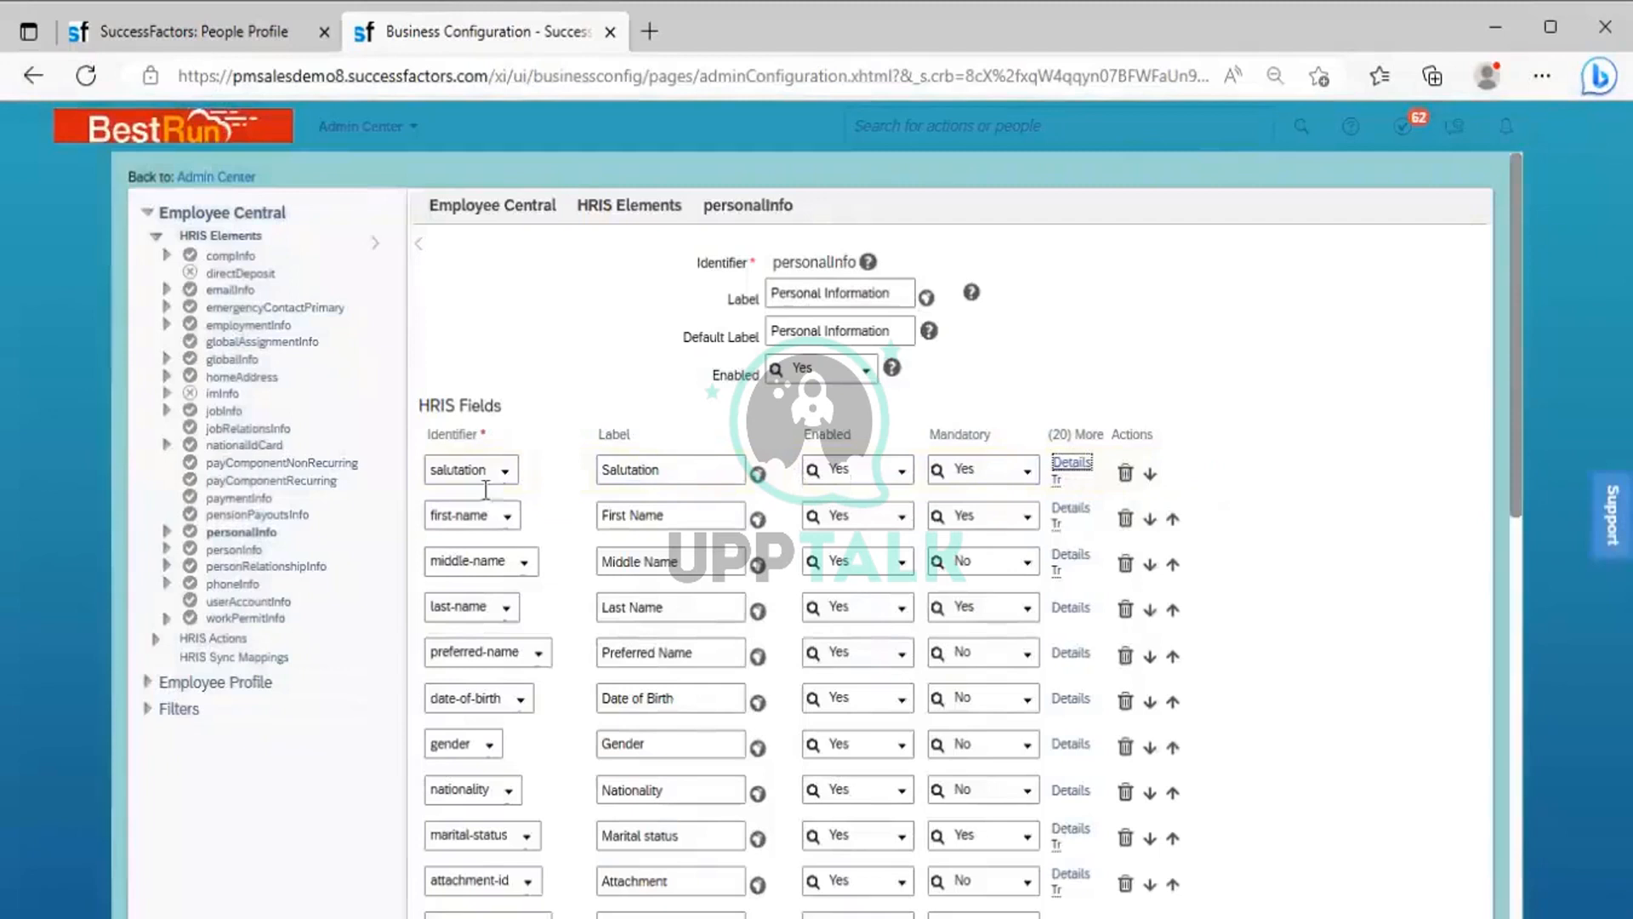
Check the Personal Information block in the employee's People Profile and return to the personalInfo configuration
mouse_move(538, 437)
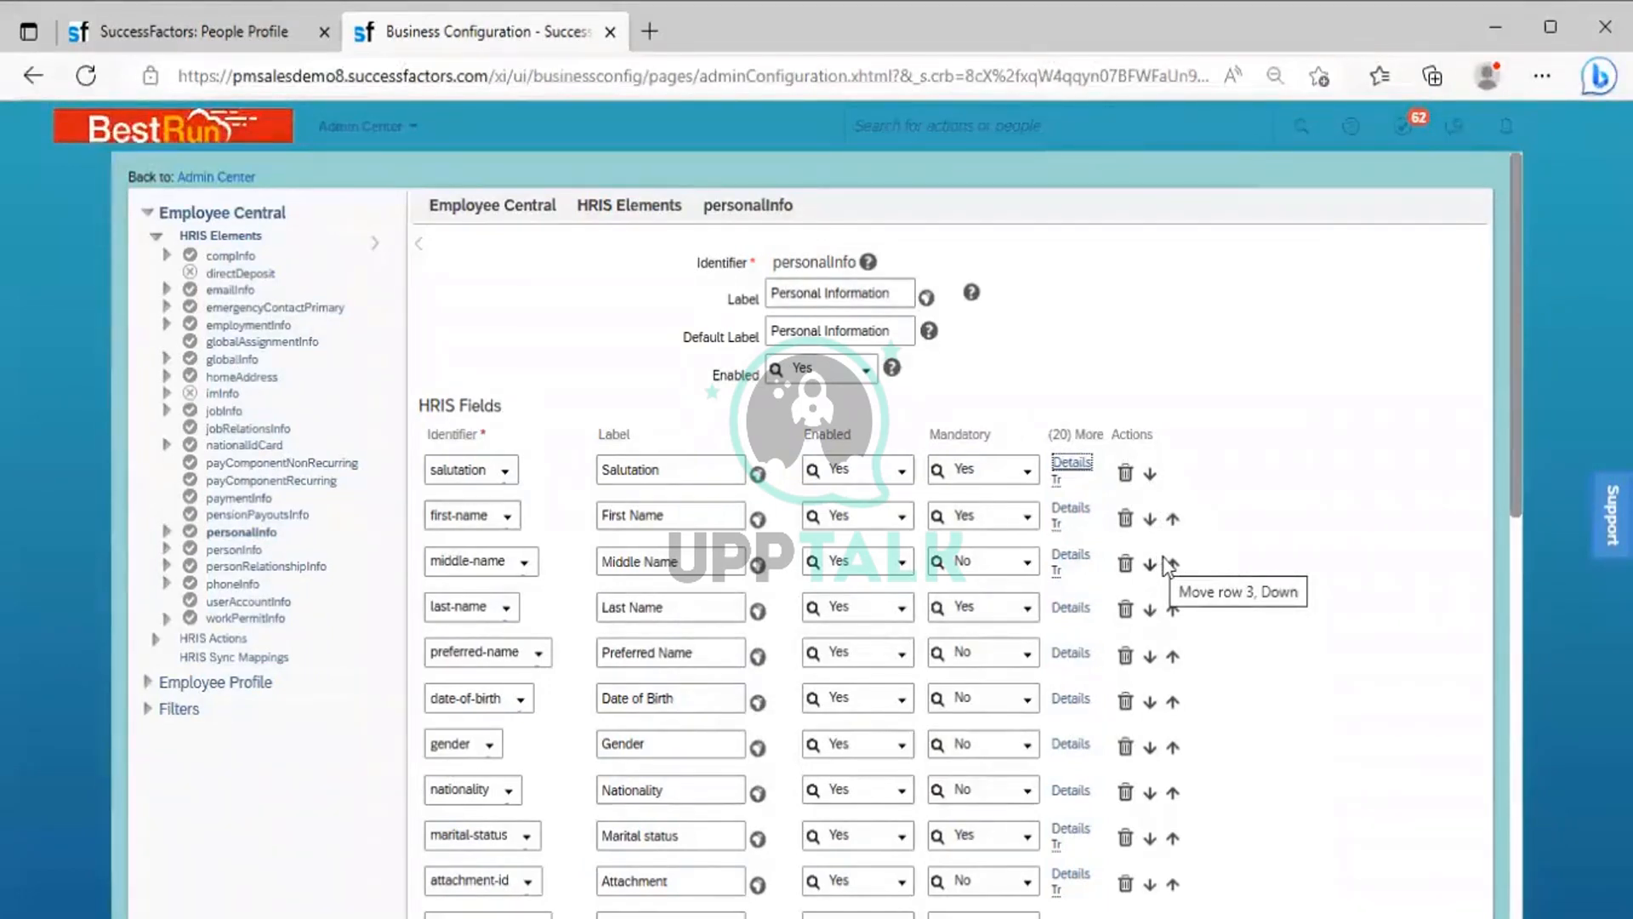
click(218, 32)
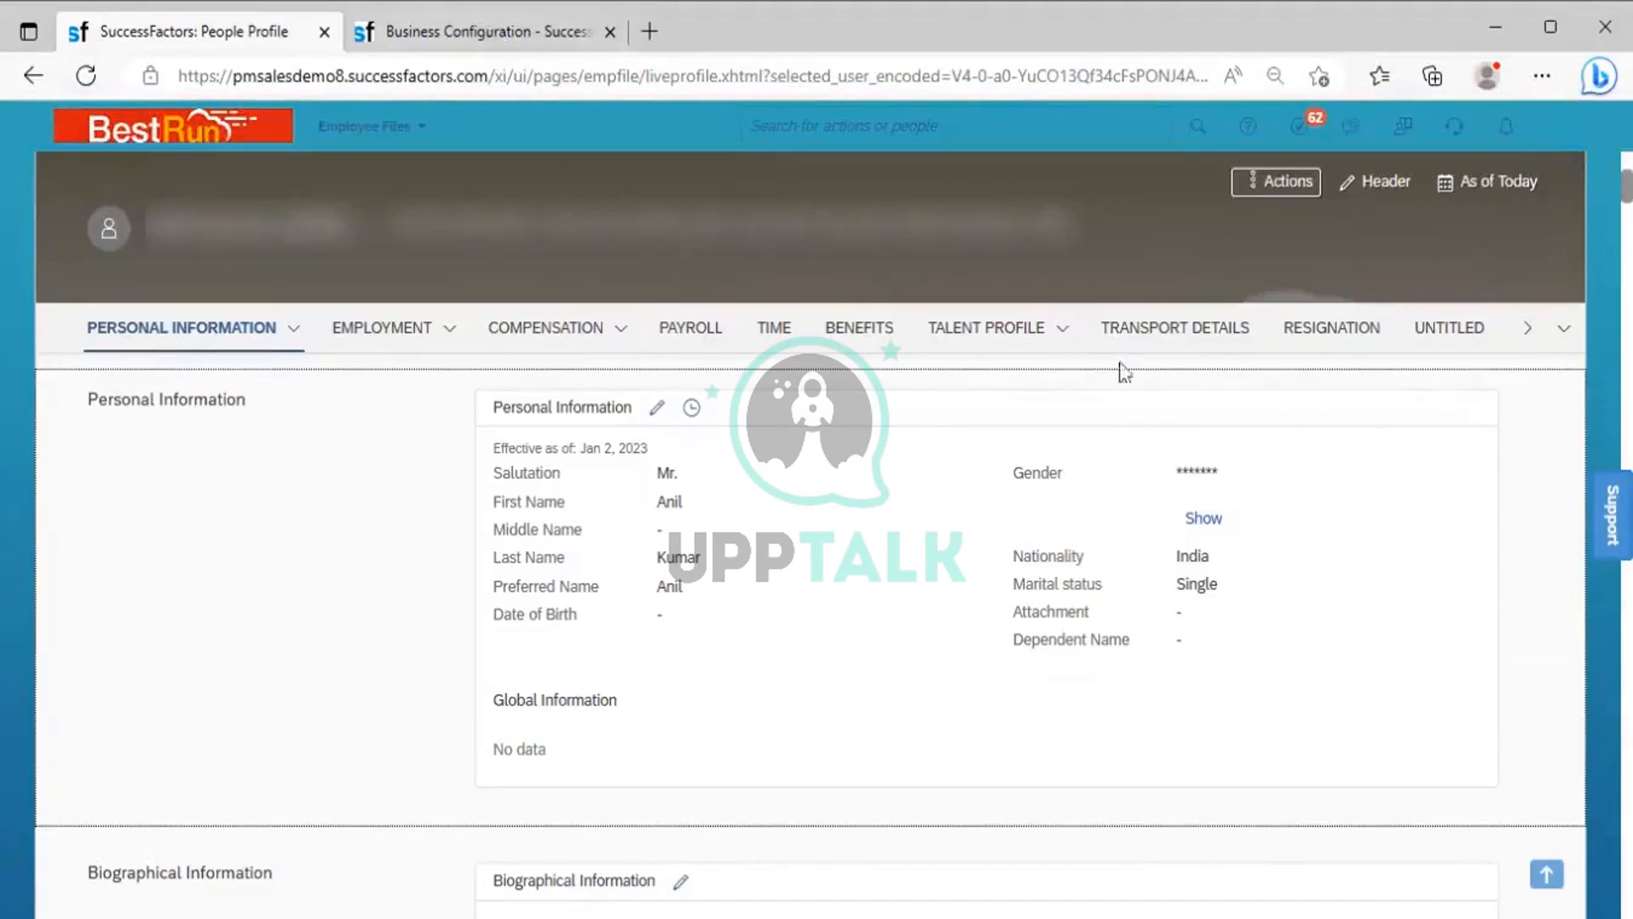
key(ctrl+Tab)
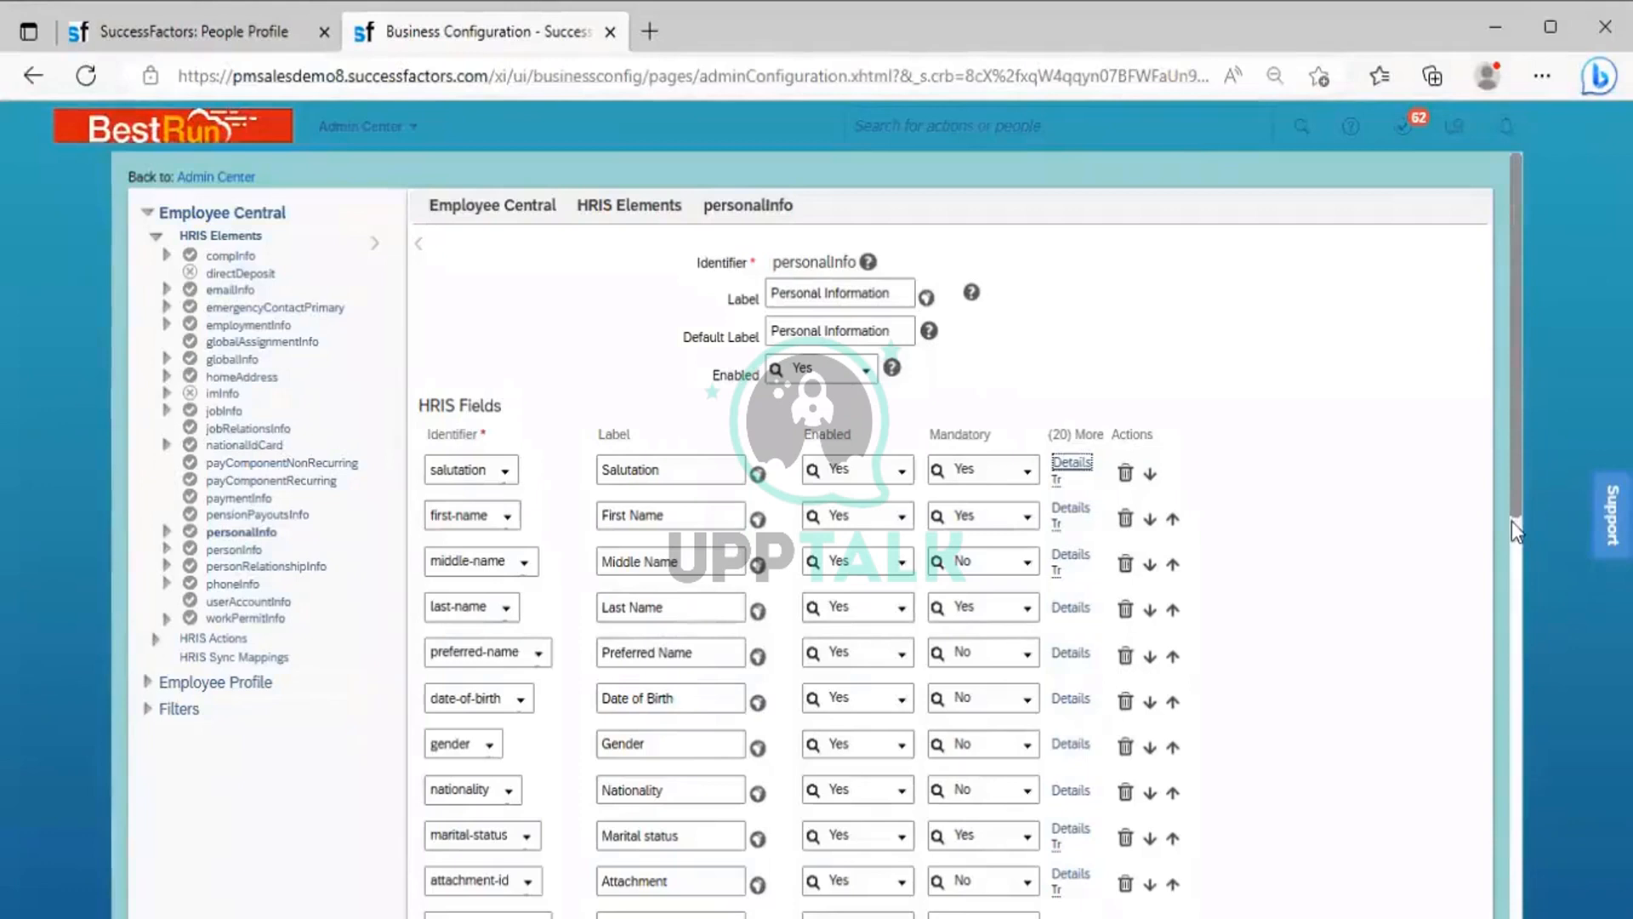
Review the identifiers available for a new HRIS field in the empty row of personalInfo, from custom strings to standard fields, without selecting one
scroll(1513, 521, down, 1)
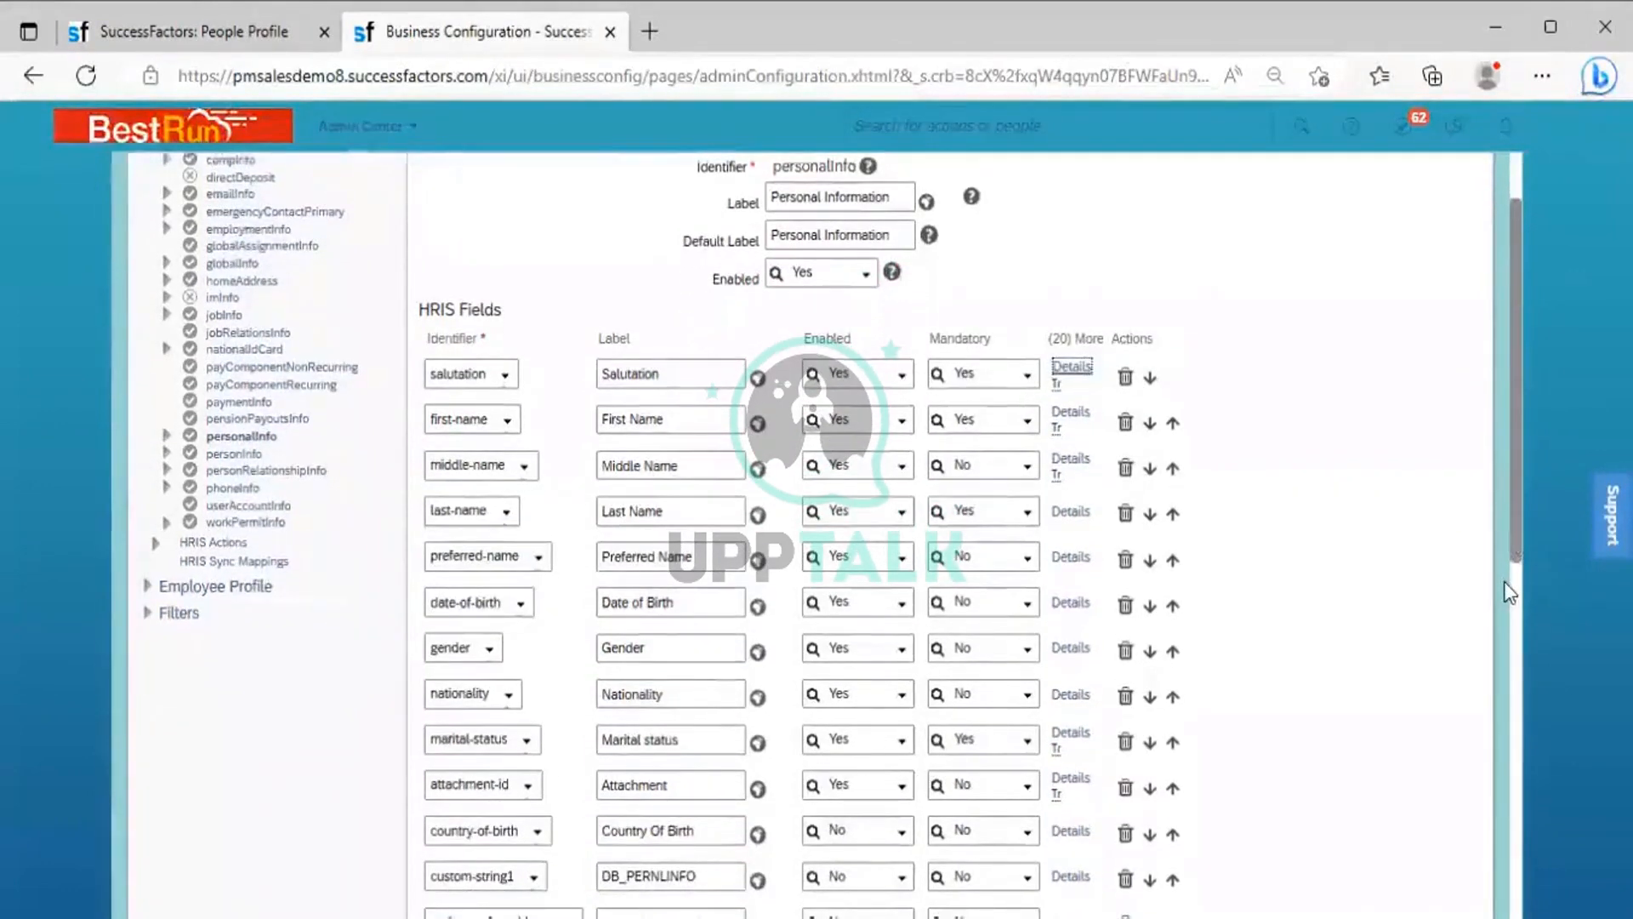
scroll(1504, 587, down, 2)
scroll(1513, 708, down, 4)
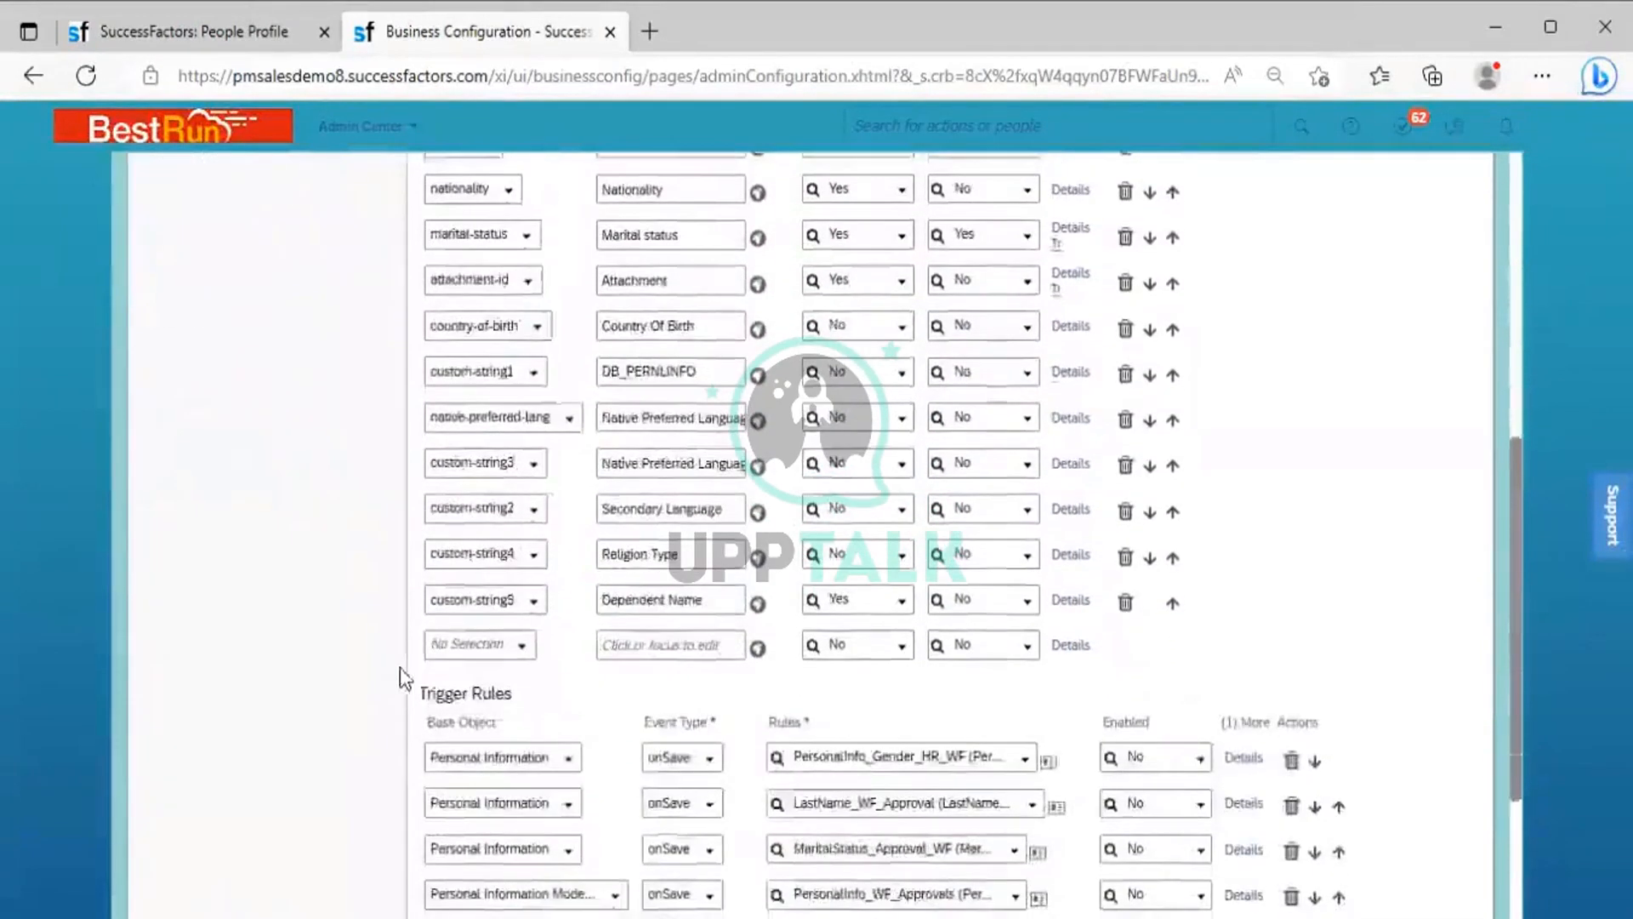
click(521, 648)
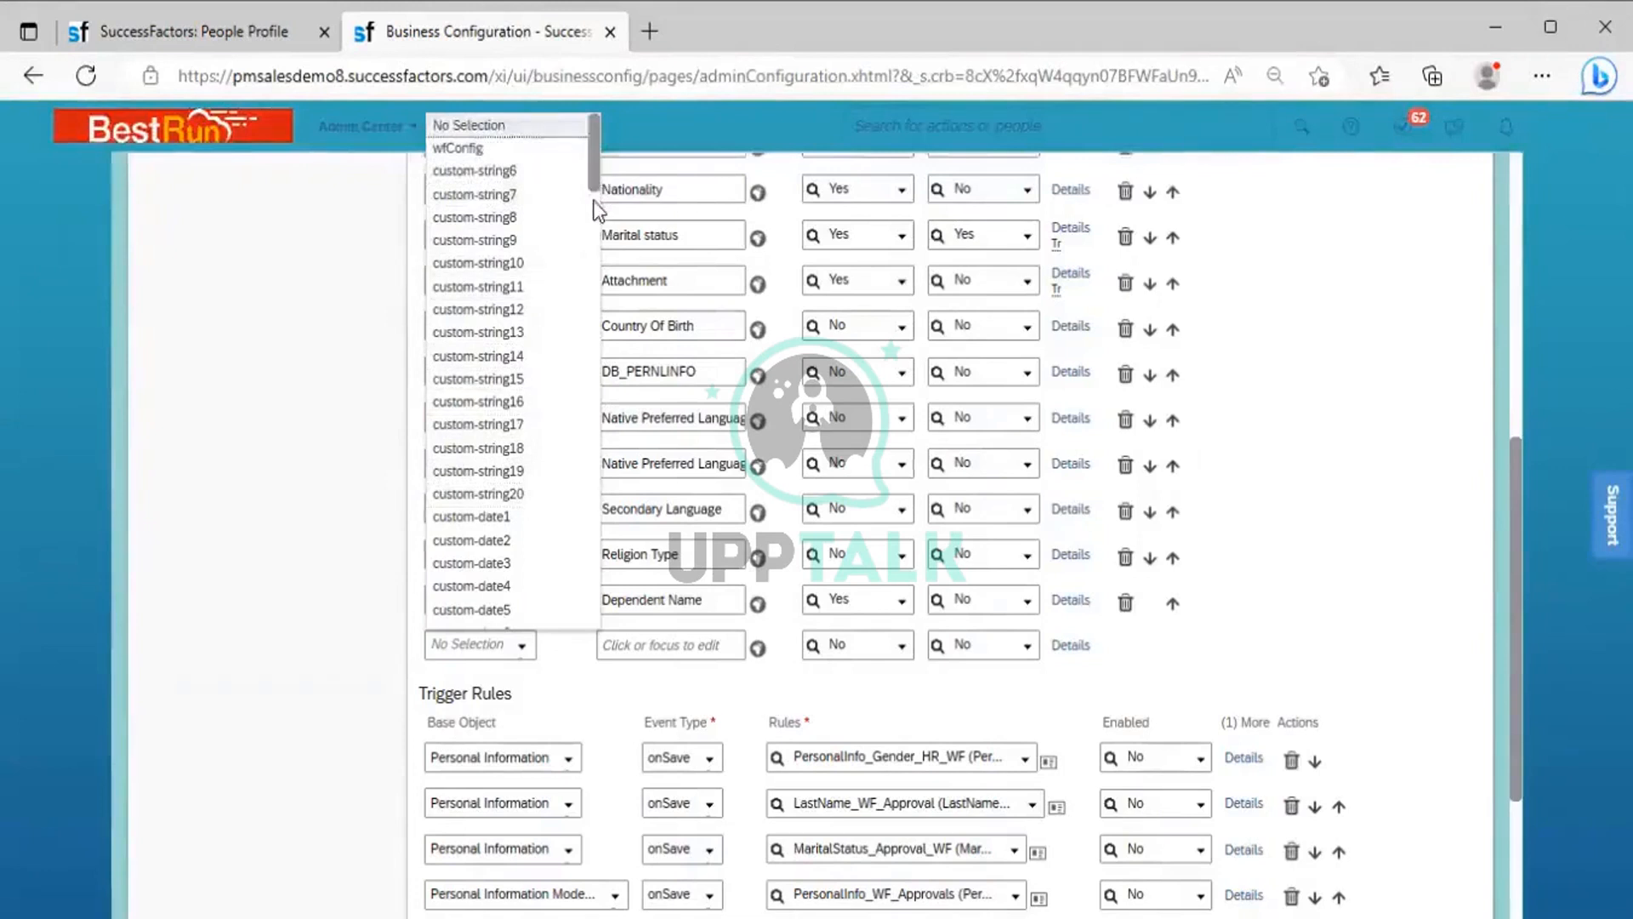
scroll(594, 202, down, 3)
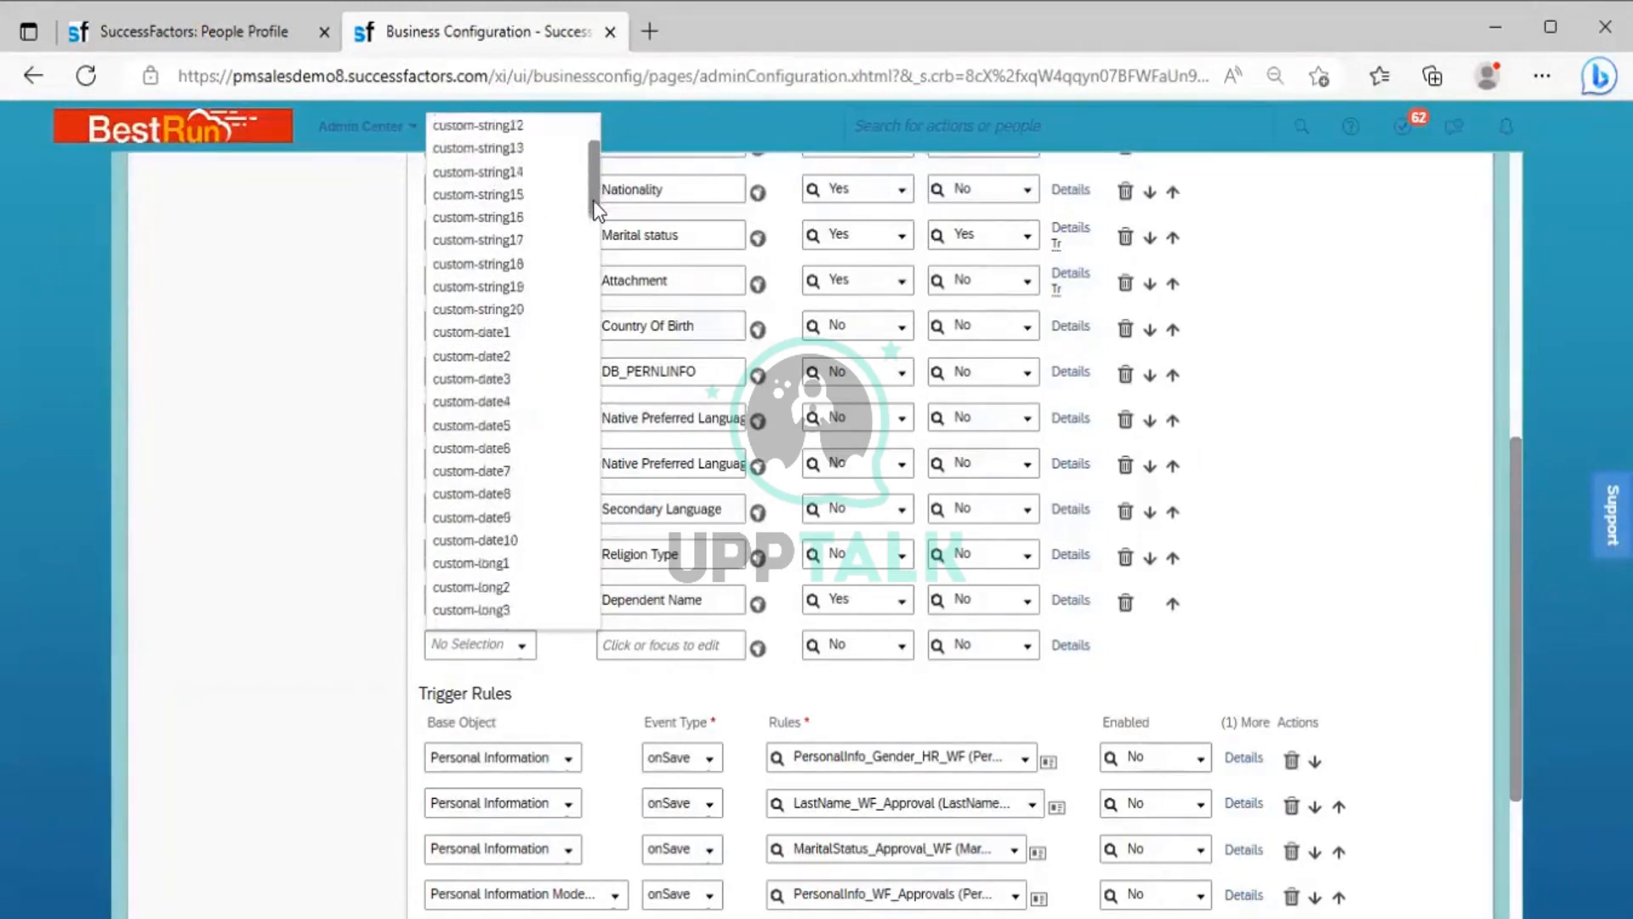
scroll(594, 200, down, 1)
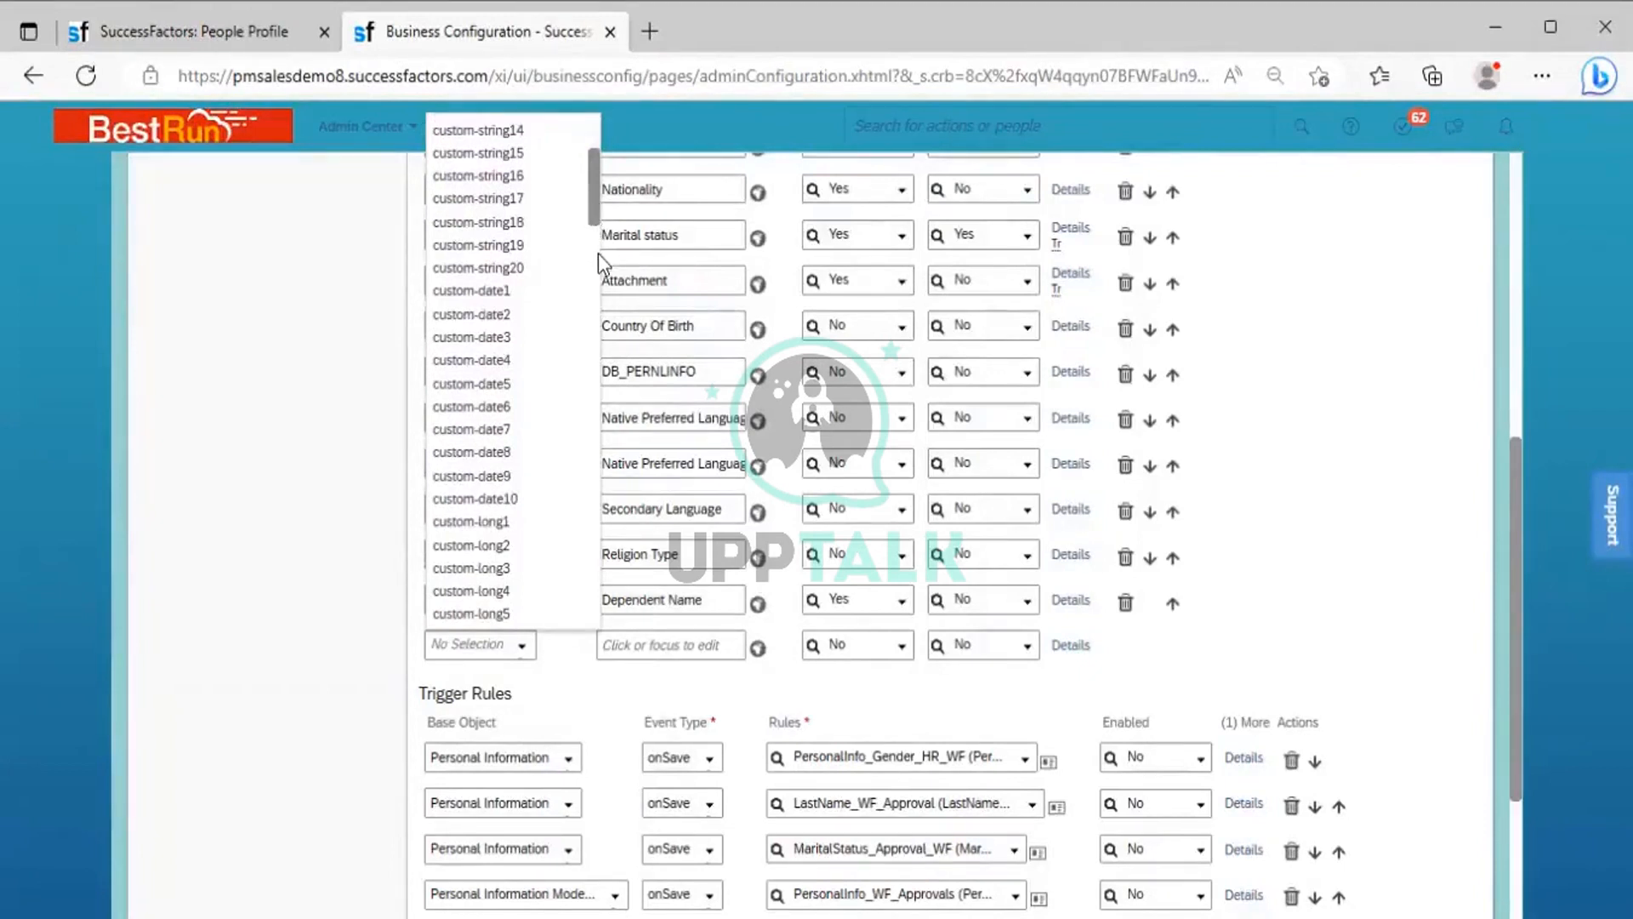
scroll(599, 254, down, 6)
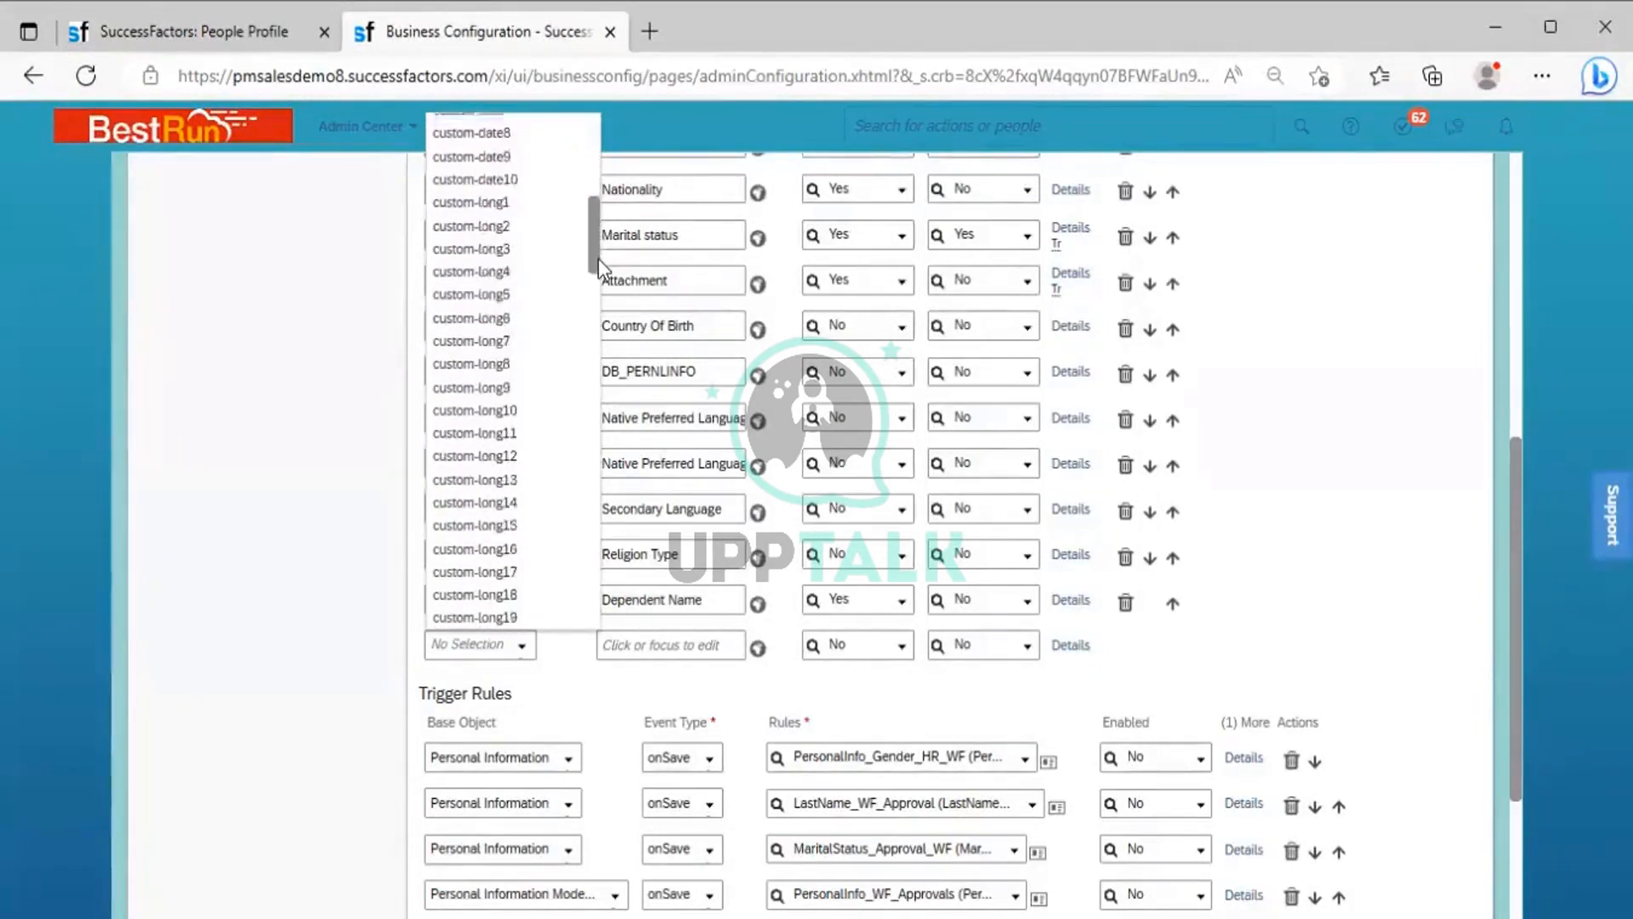
scroll(599, 259, down, 1)
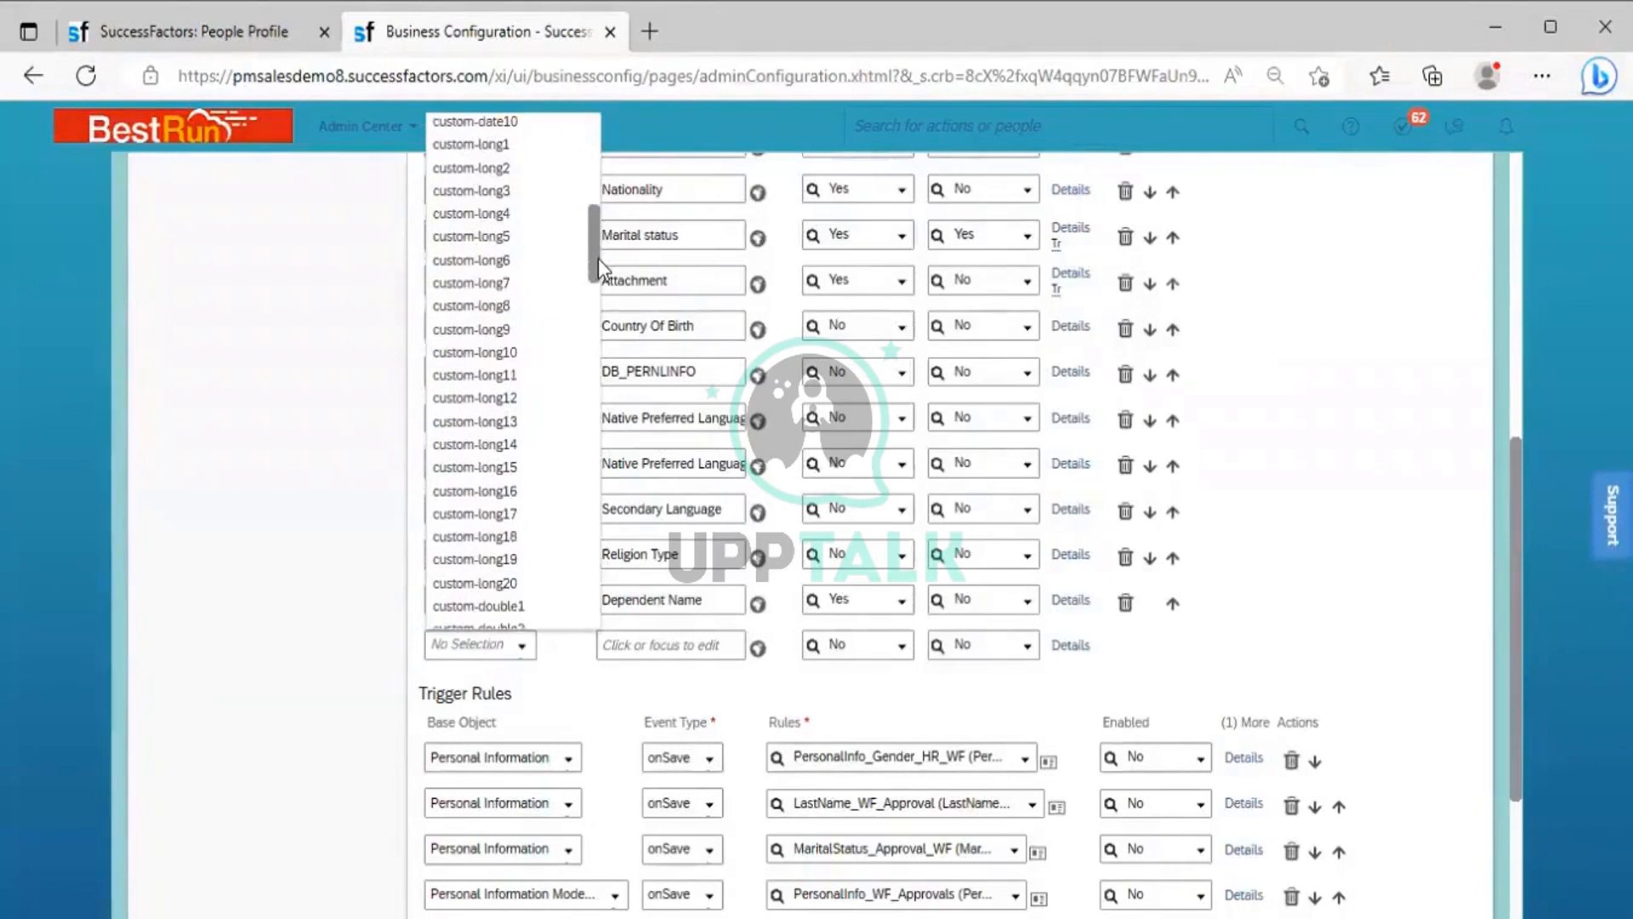
scroll(601, 301, down, 4)
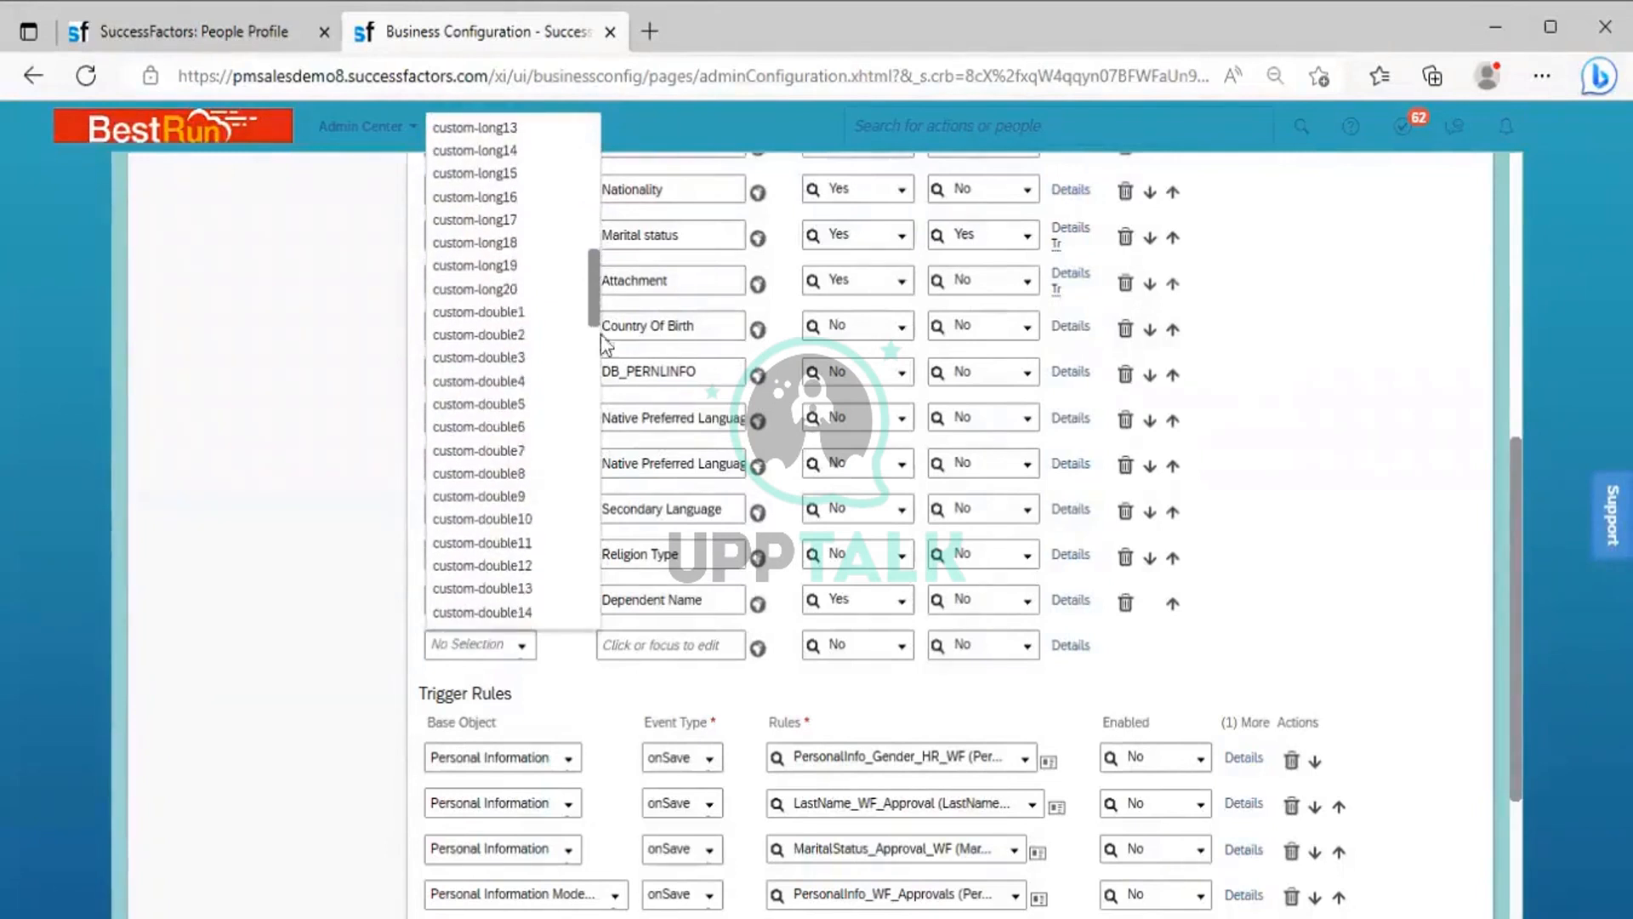
scroll(610, 372, down, 4)
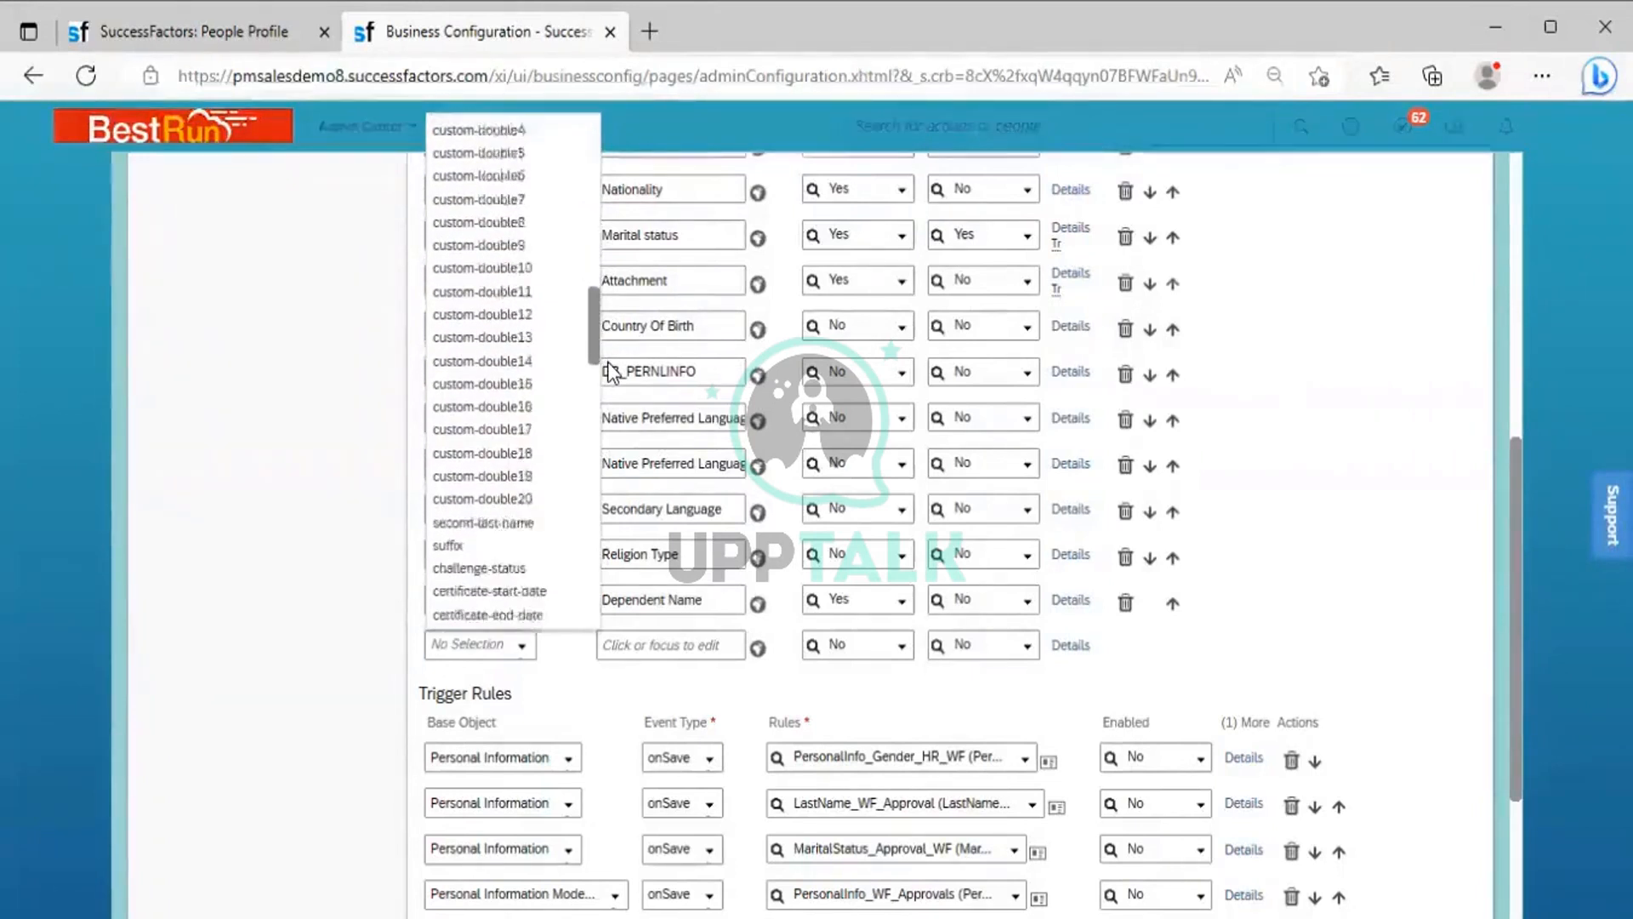
scroll(609, 371, down, 4)
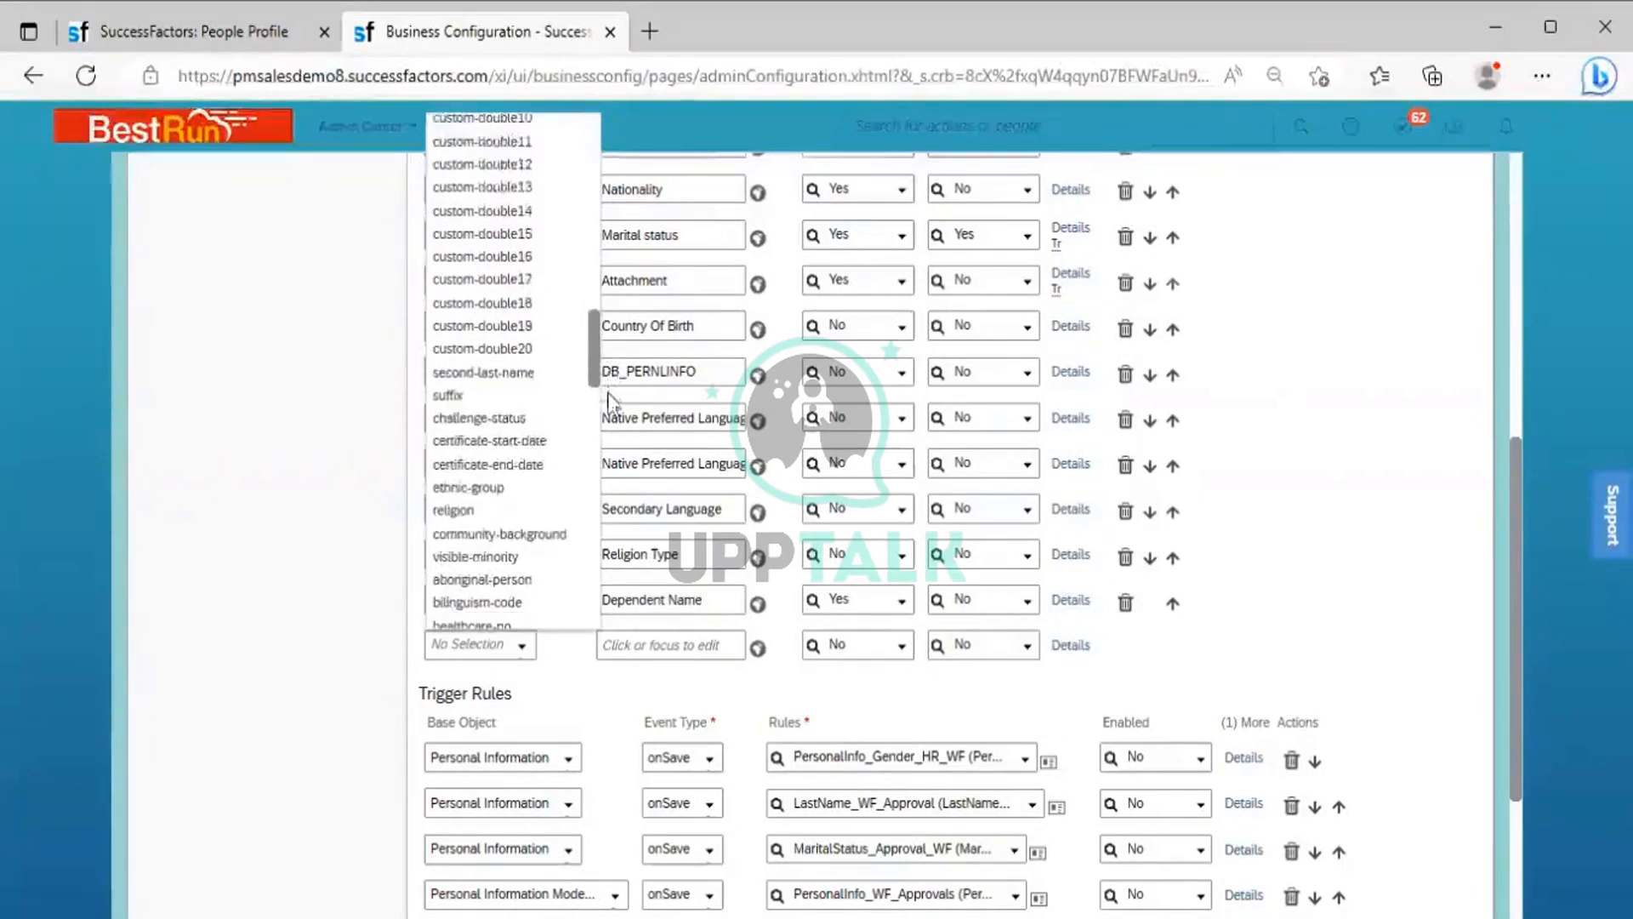
scroll(608, 394, down, 2)
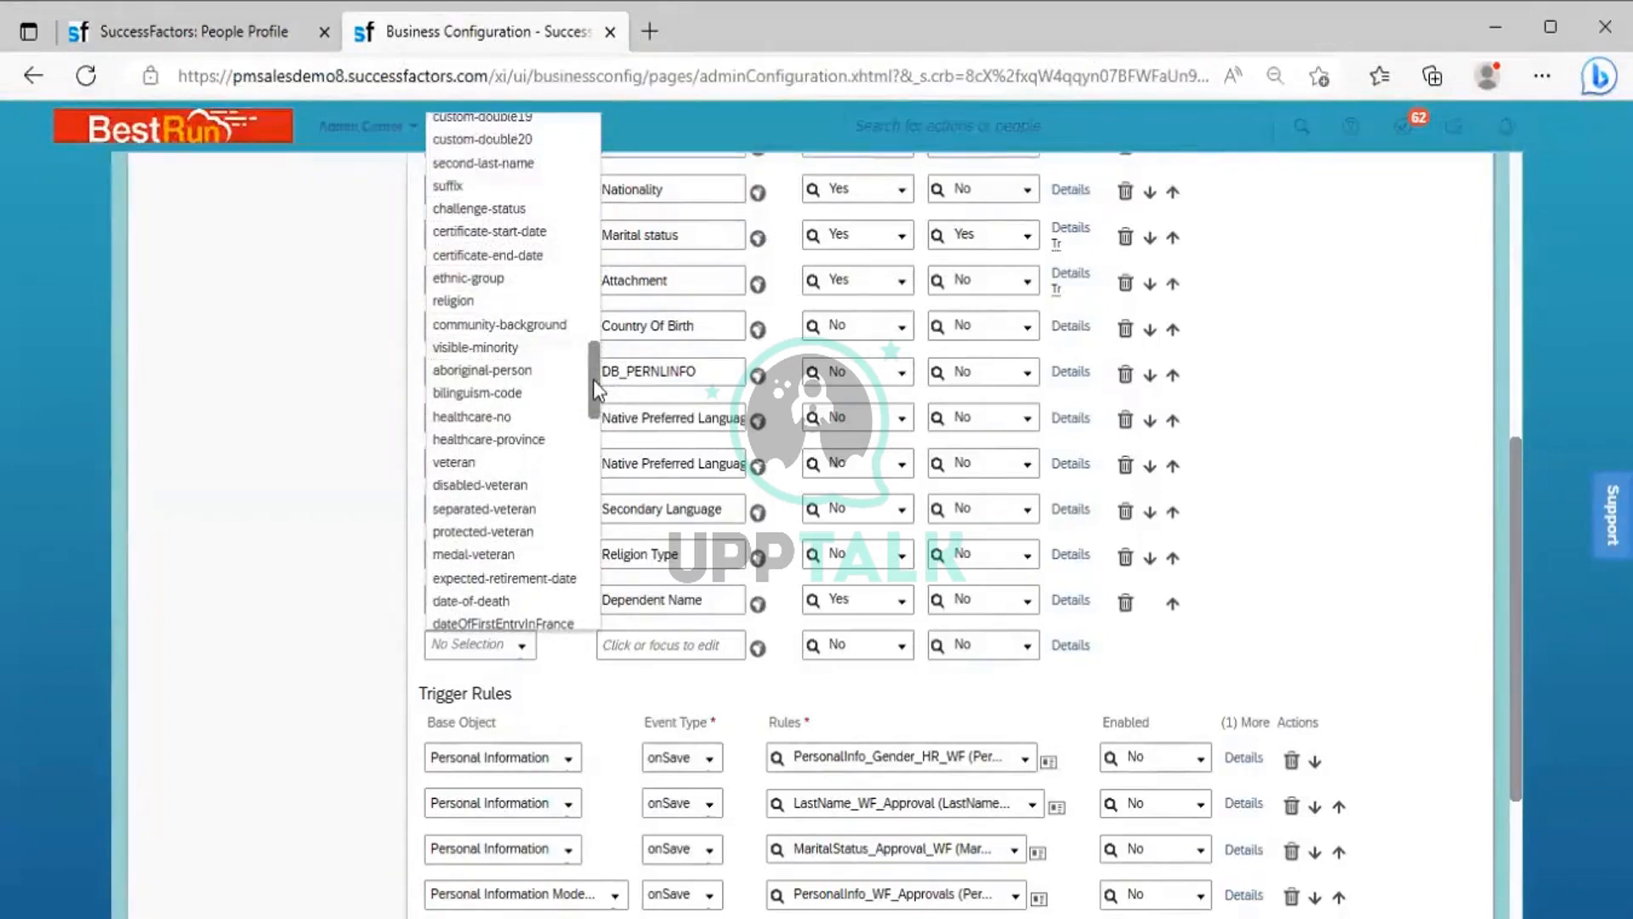
scroll(593, 396, down, 2)
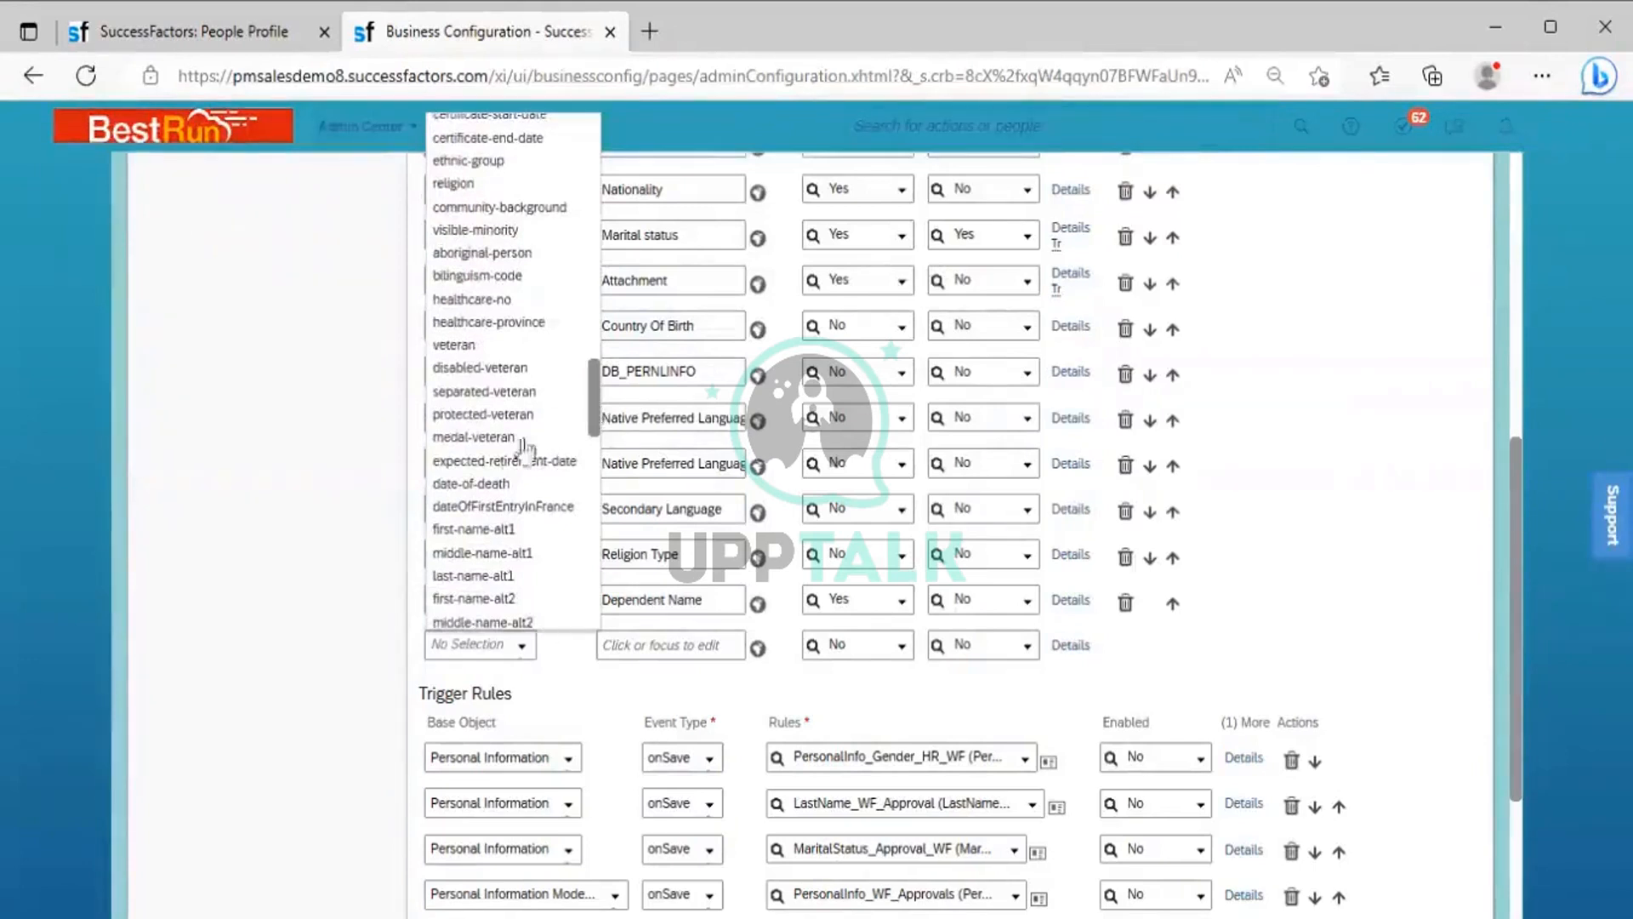
scroll(523, 448, down, 1)
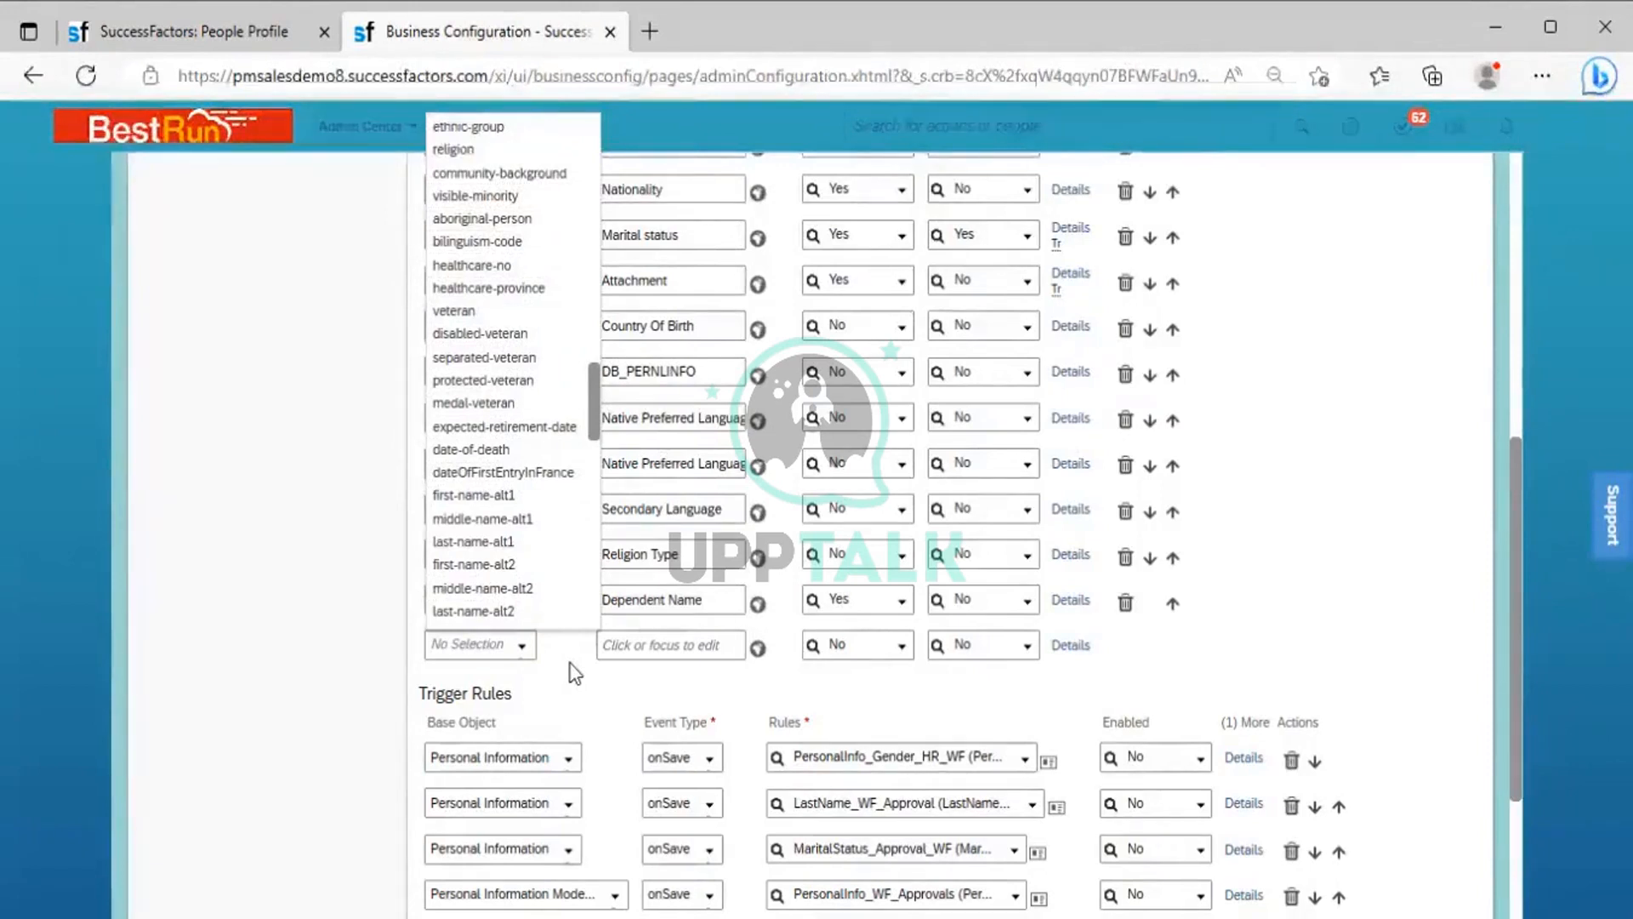
click(657, 648)
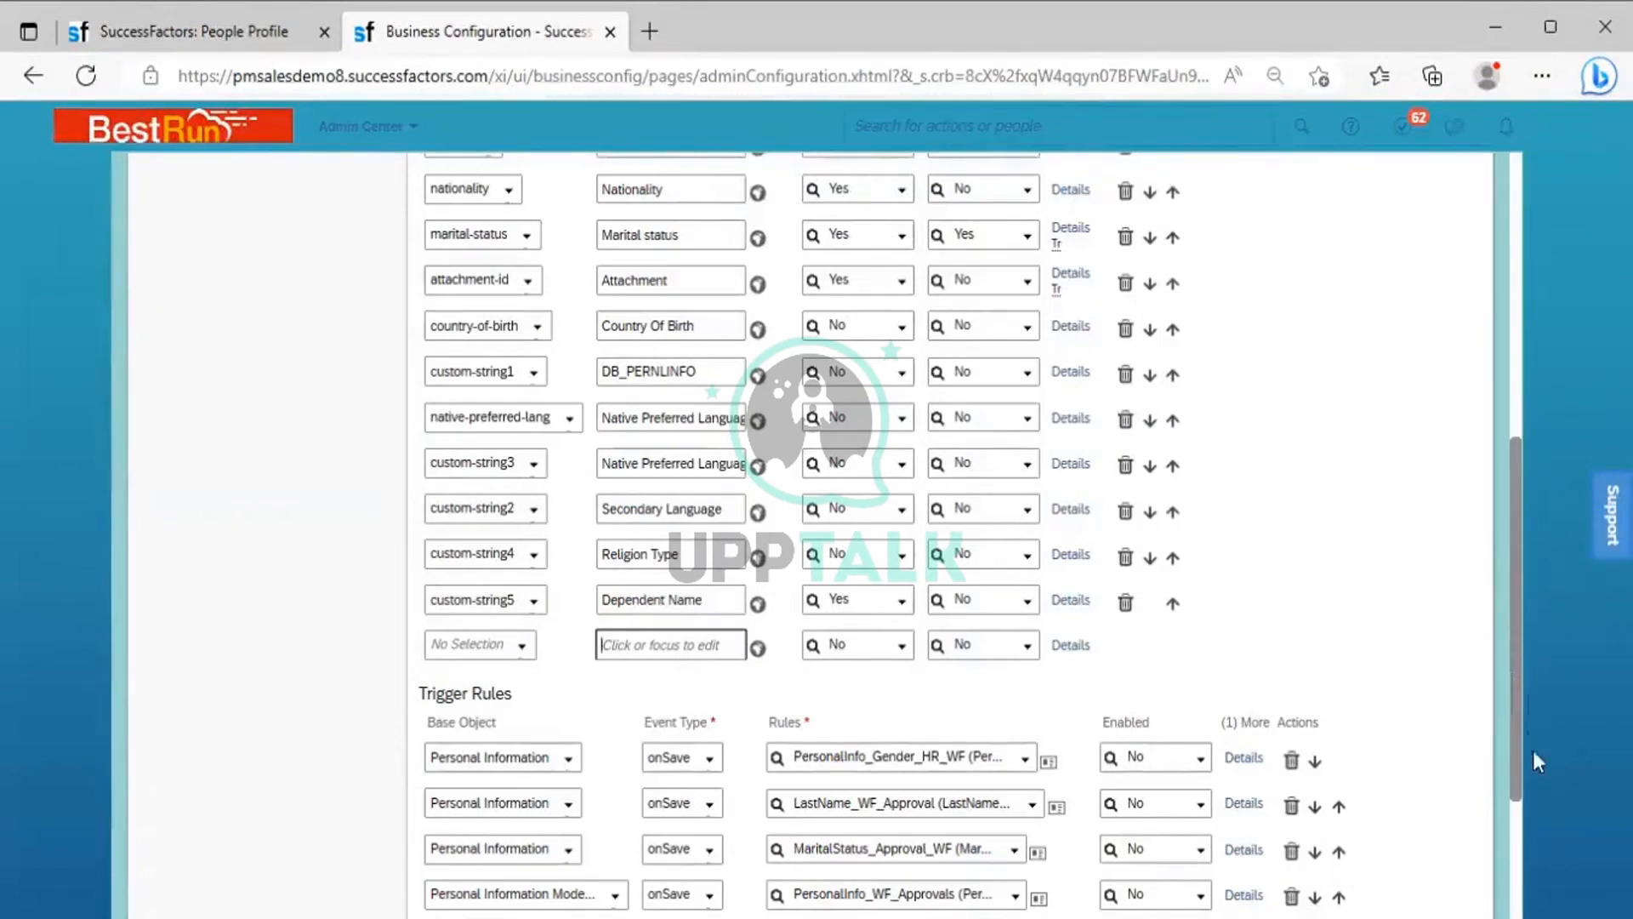
Examine the Trigger Rules of the personalInfo element, including base objects, event types and rules, and return to the start of its configuration
scroll(1531, 739, down, 3)
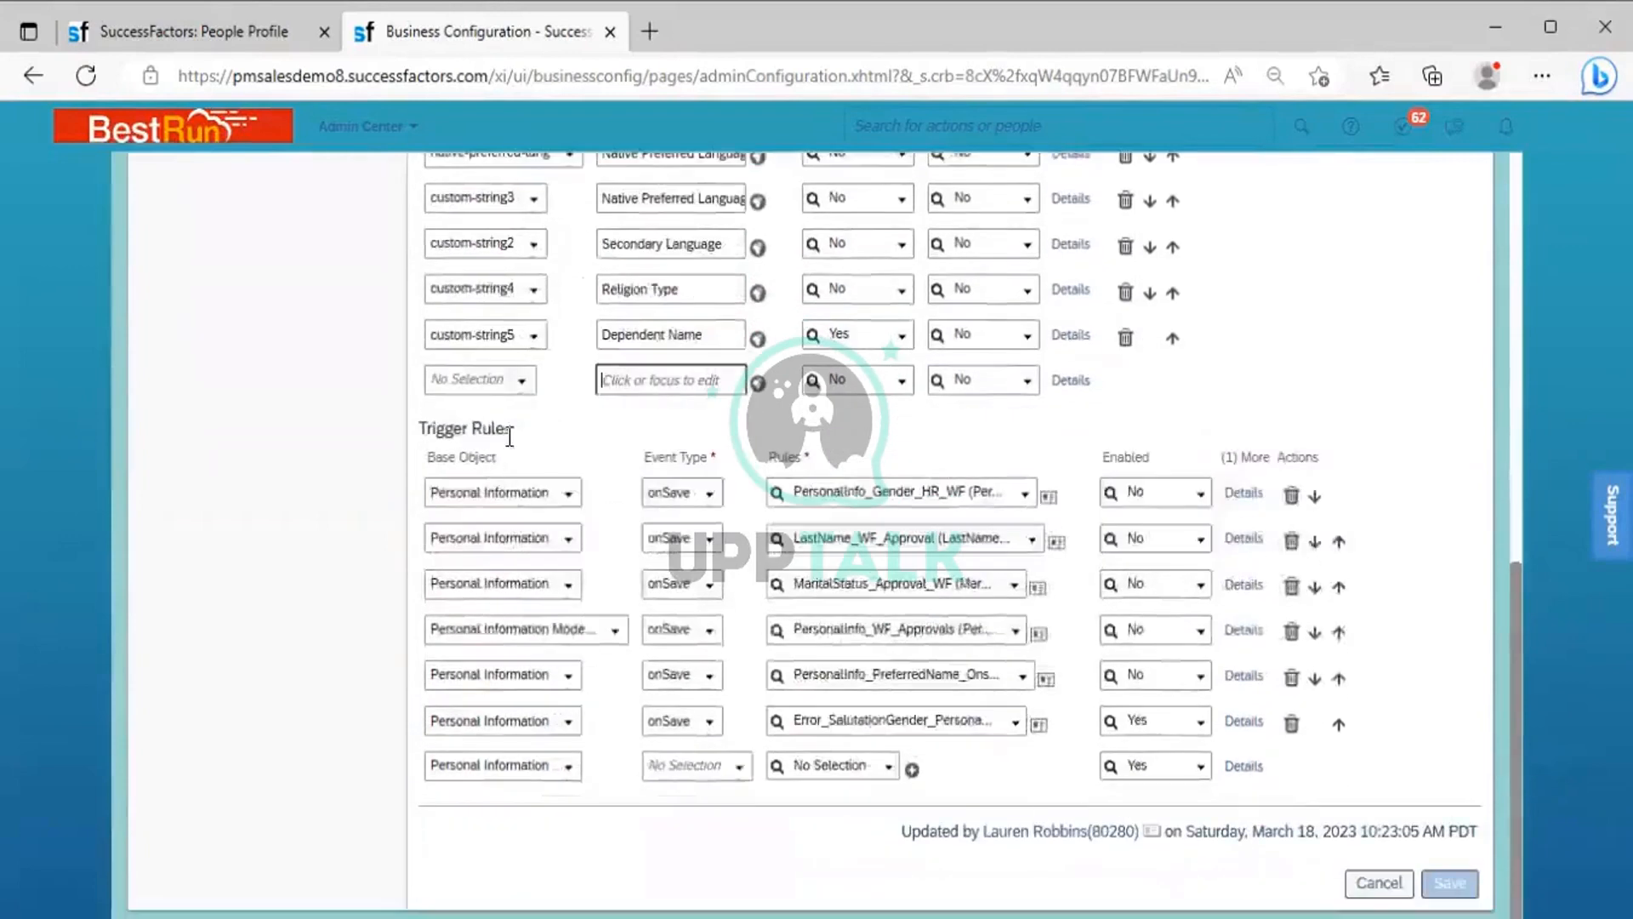
drag(512, 435, 424, 433)
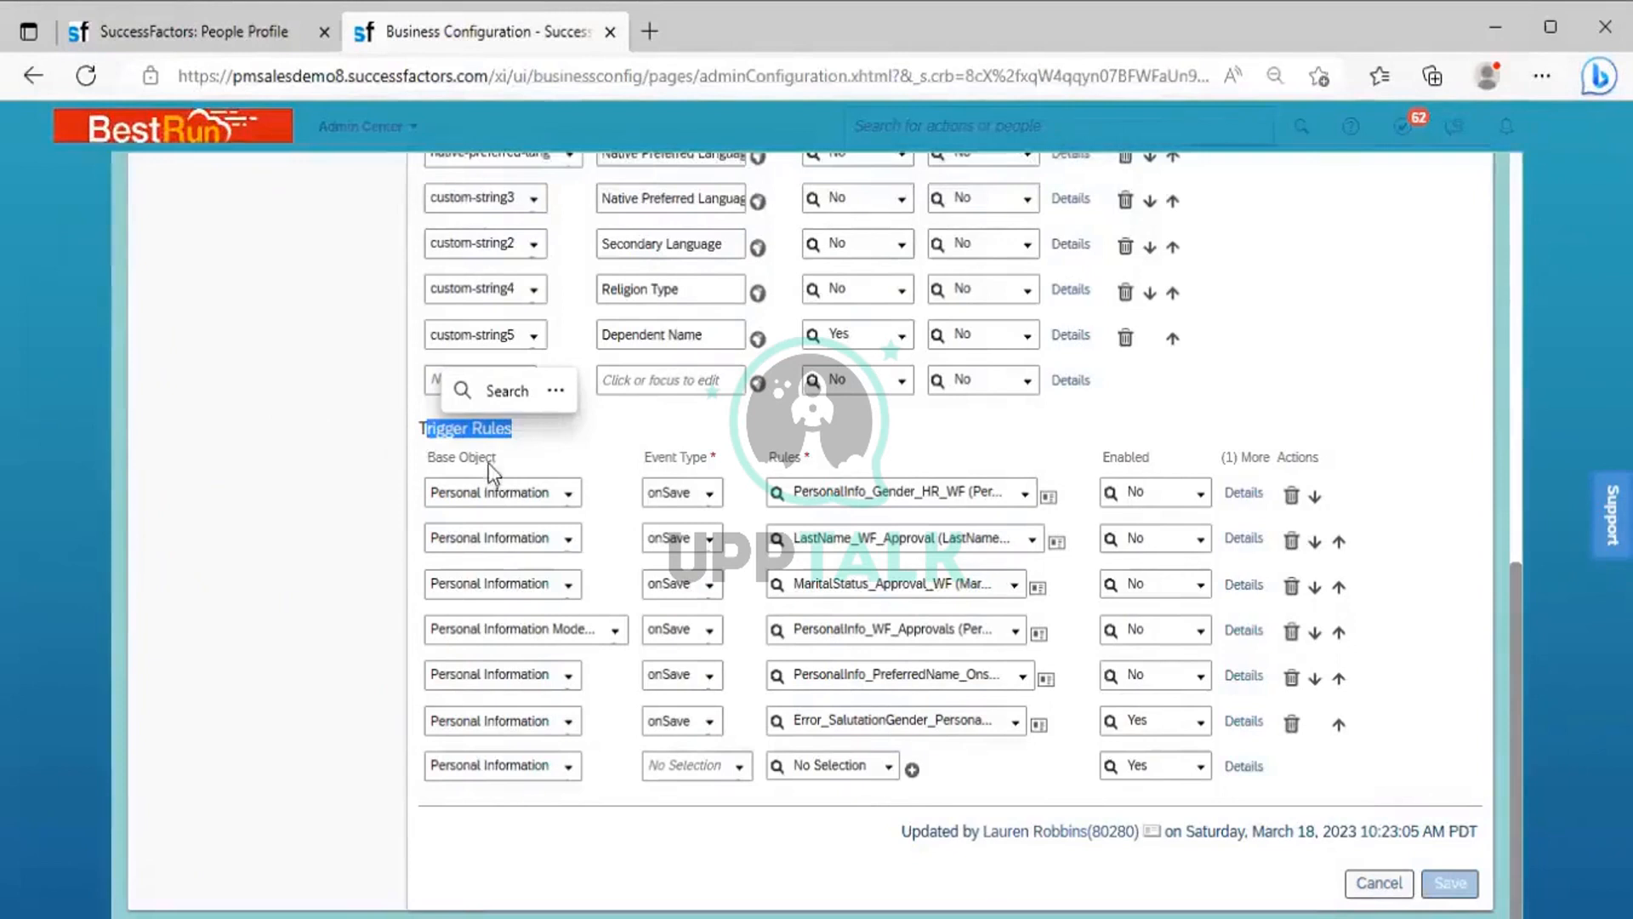
click(583, 457)
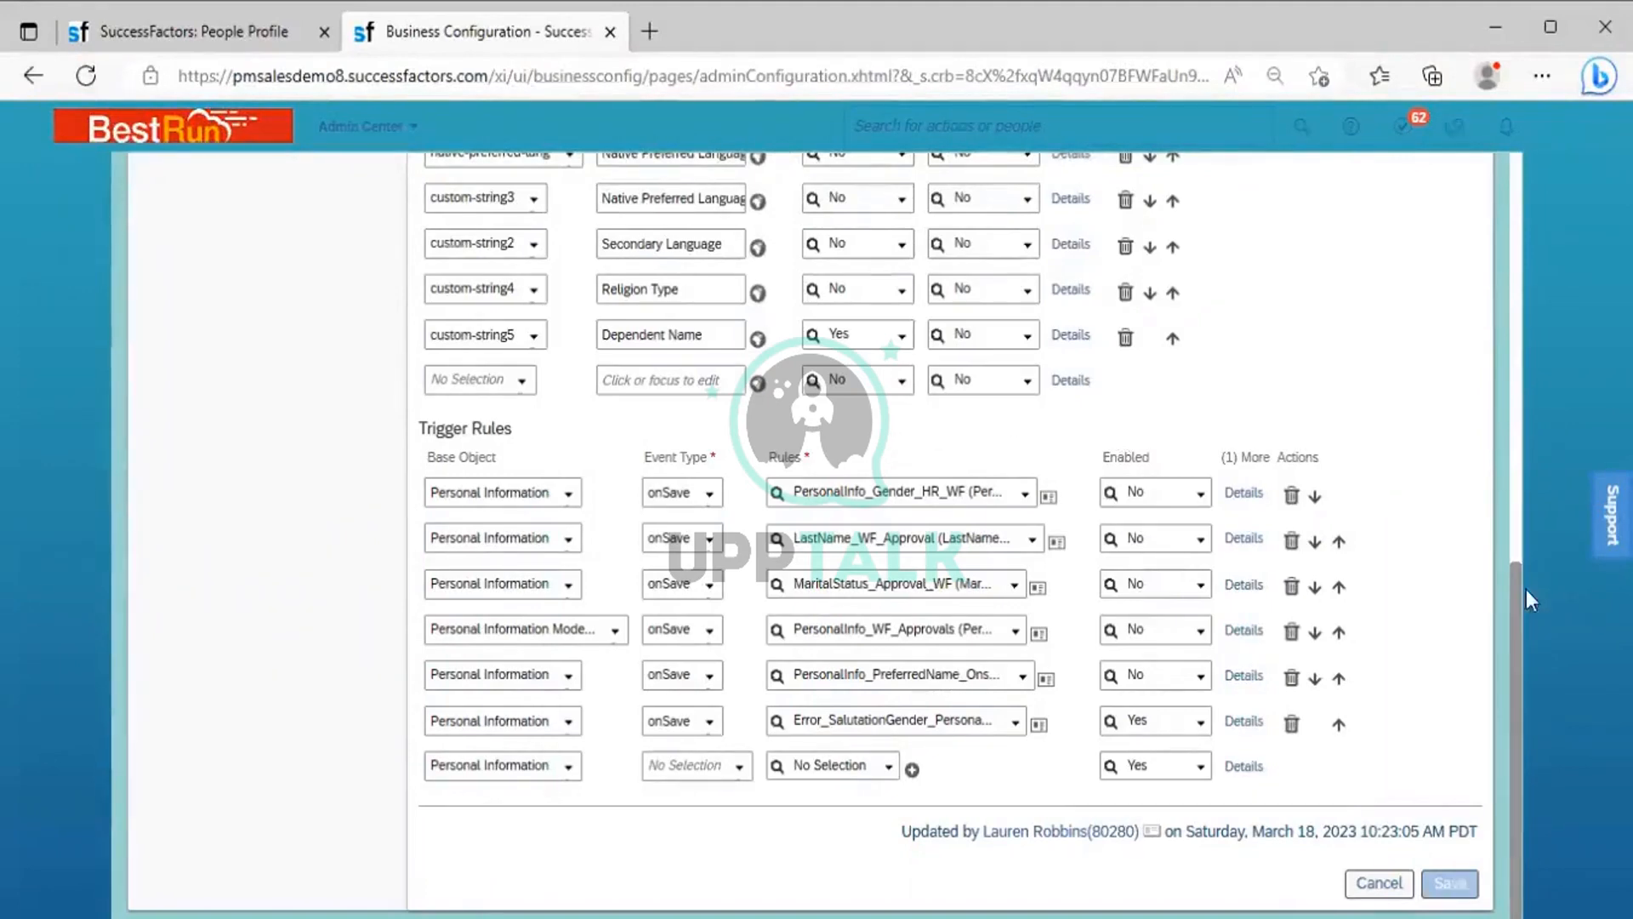
drag(1512, 622, 1502, 187)
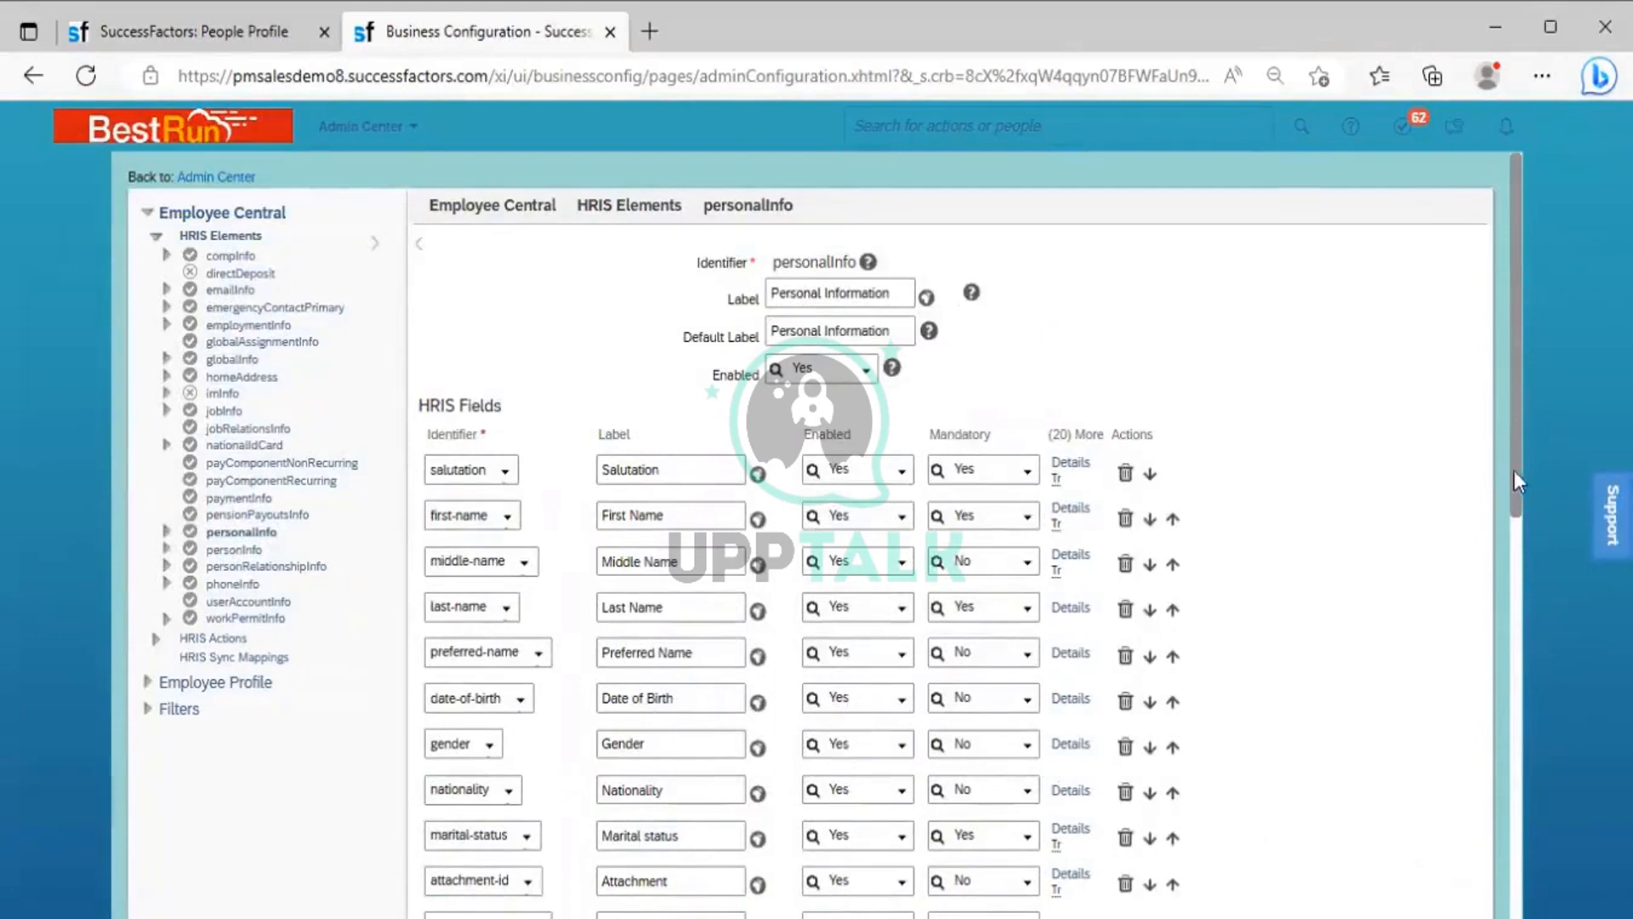
drag(1518, 483, 1512, 861)
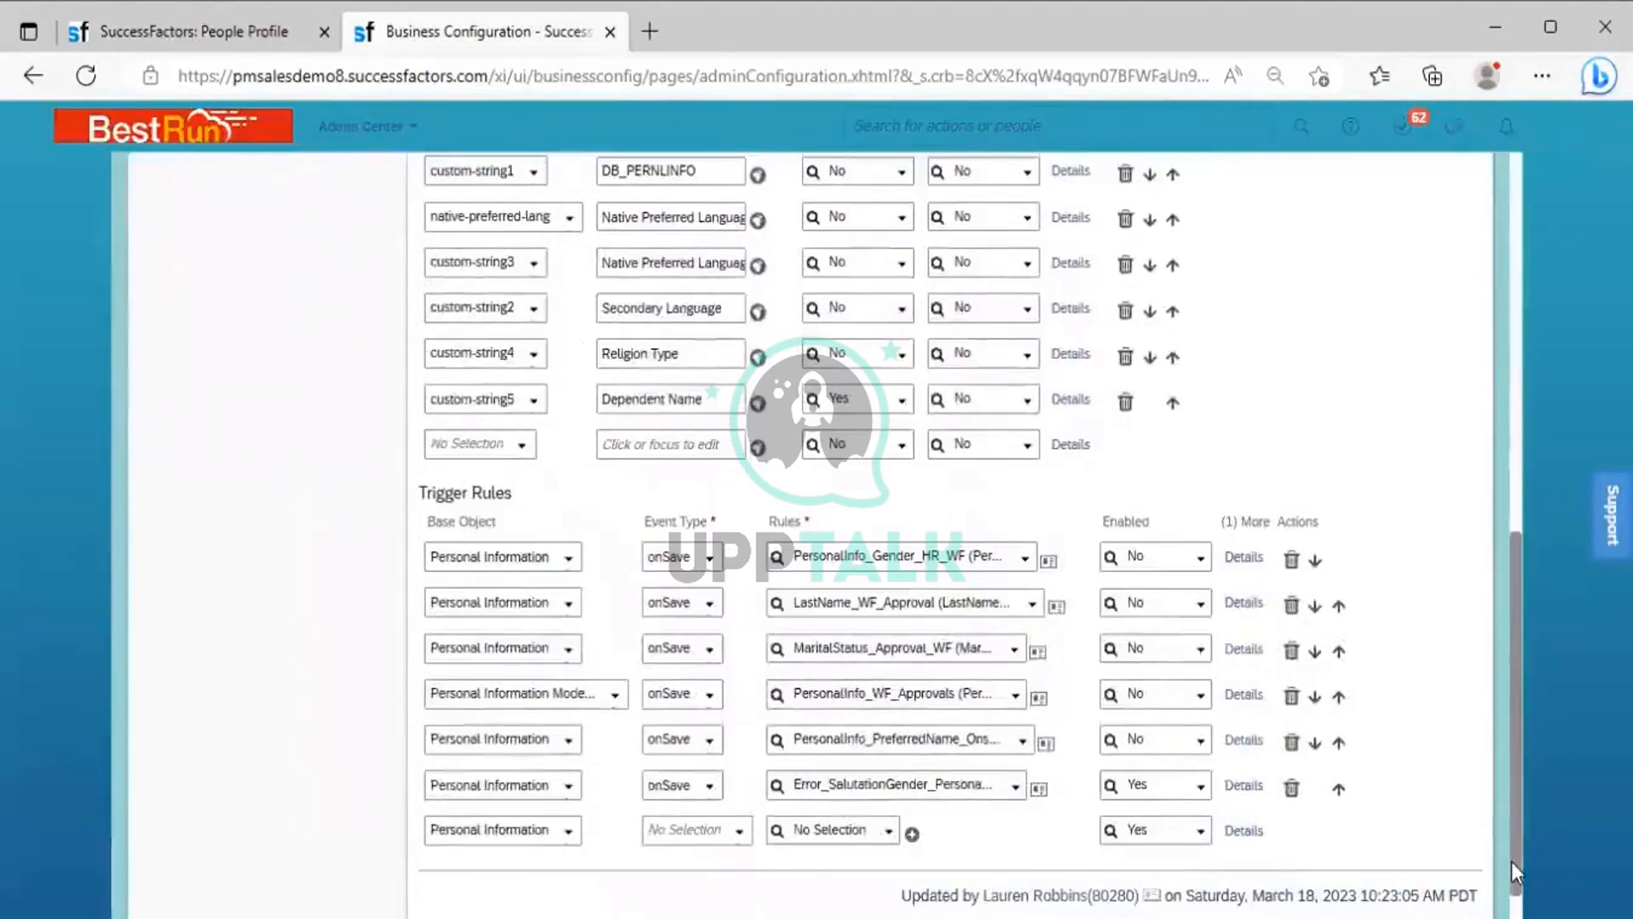
drag(1512, 861, 1507, 441)
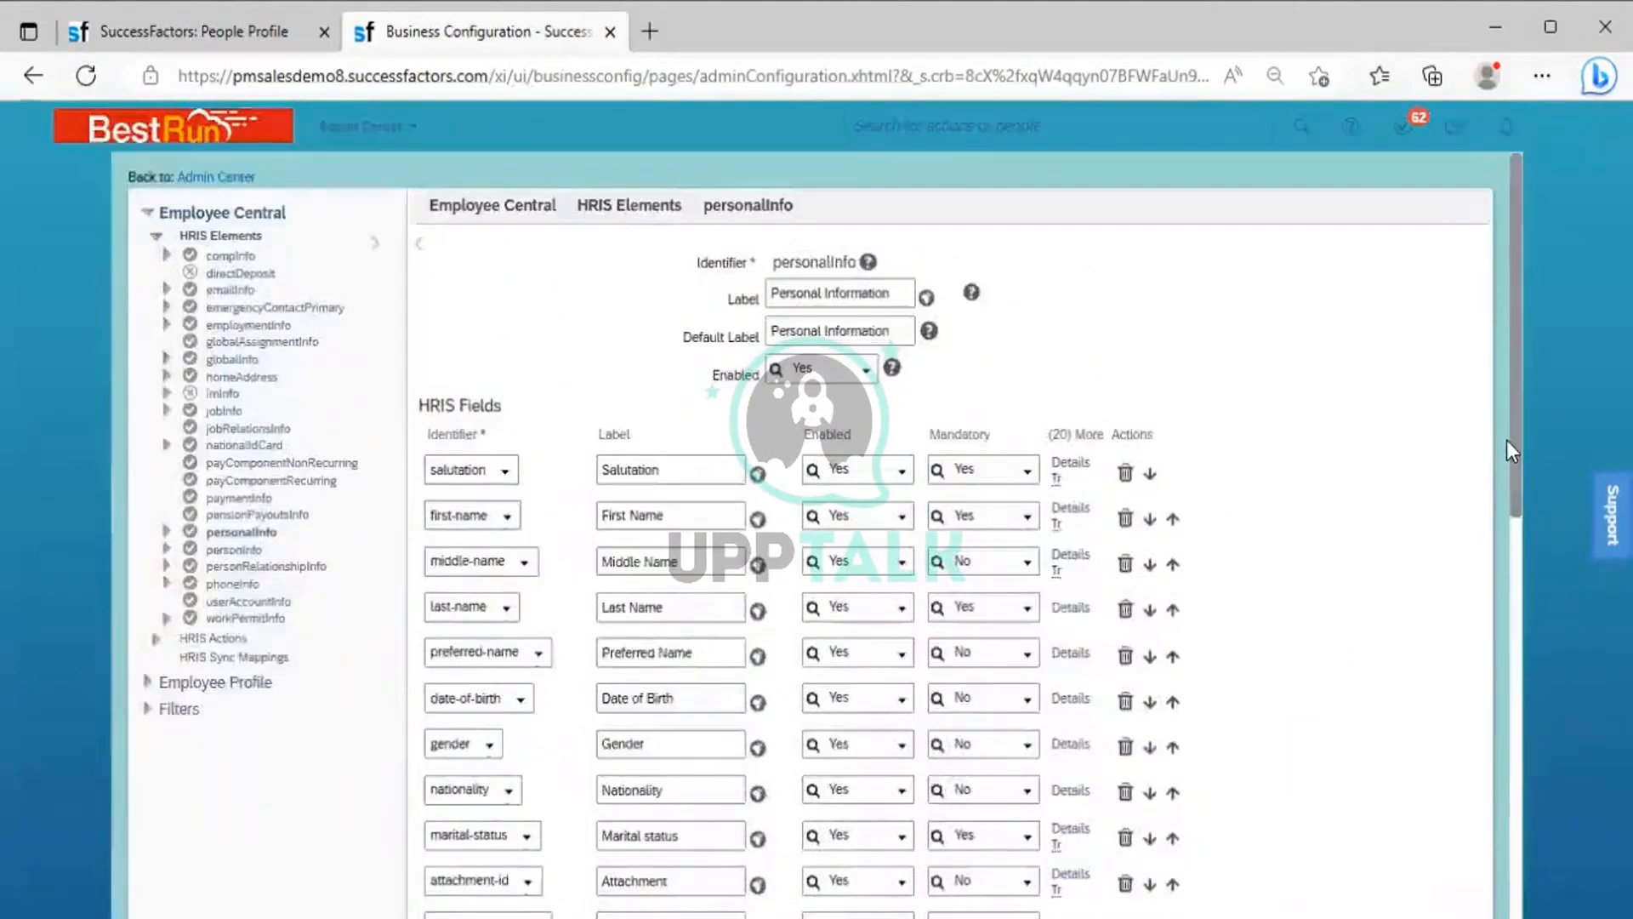